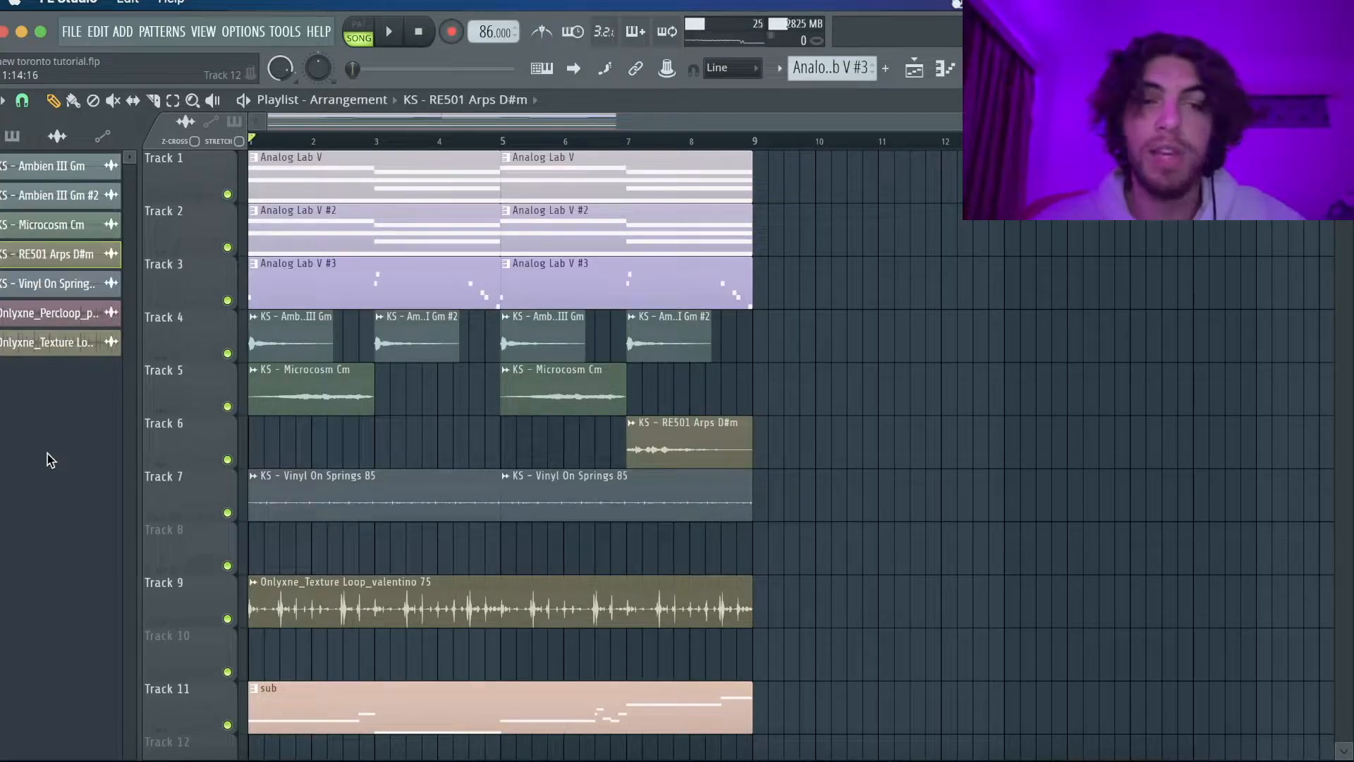
Step: Open the Analog Lab V pattern from track 1 in the piano roll and play it
scroll(1012, 431, "down", 10)
scroll(1084, 464, "up", 10)
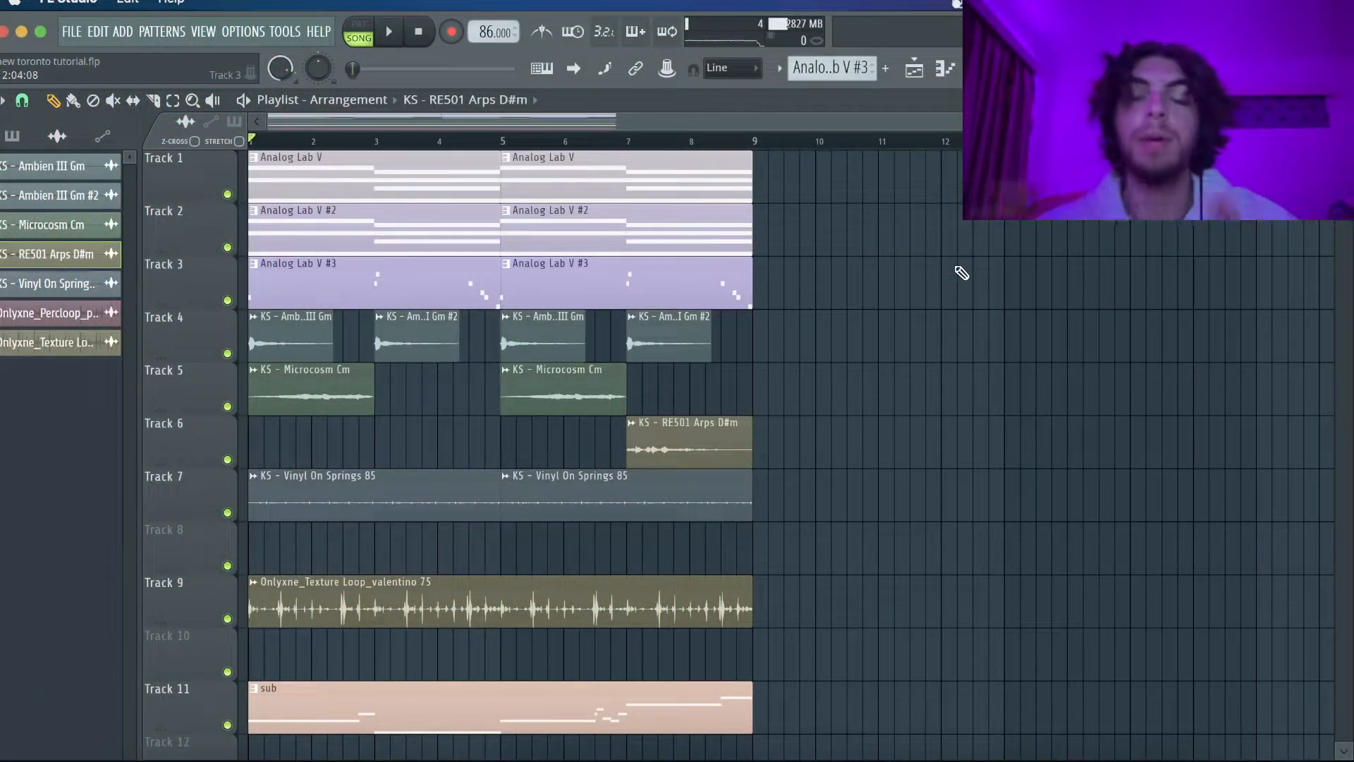
double_click(713, 178)
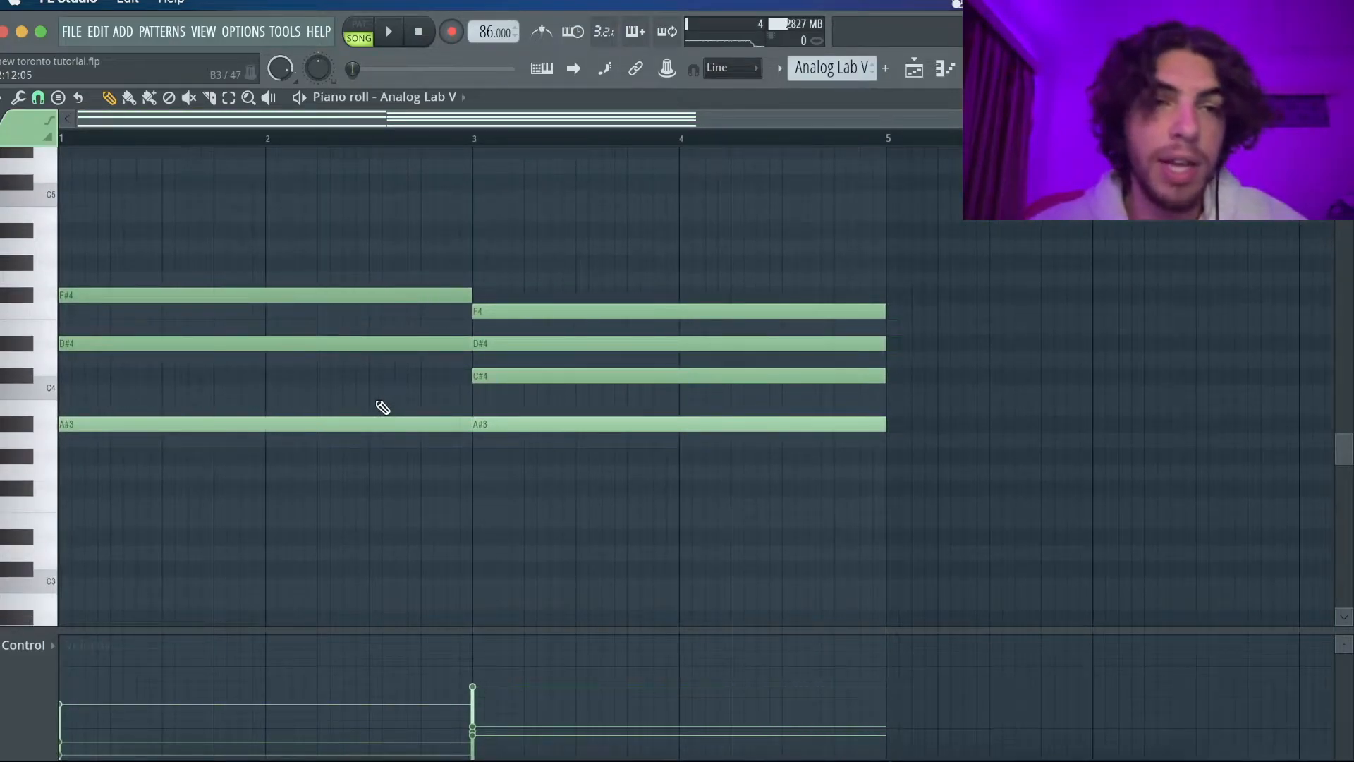
key("space")
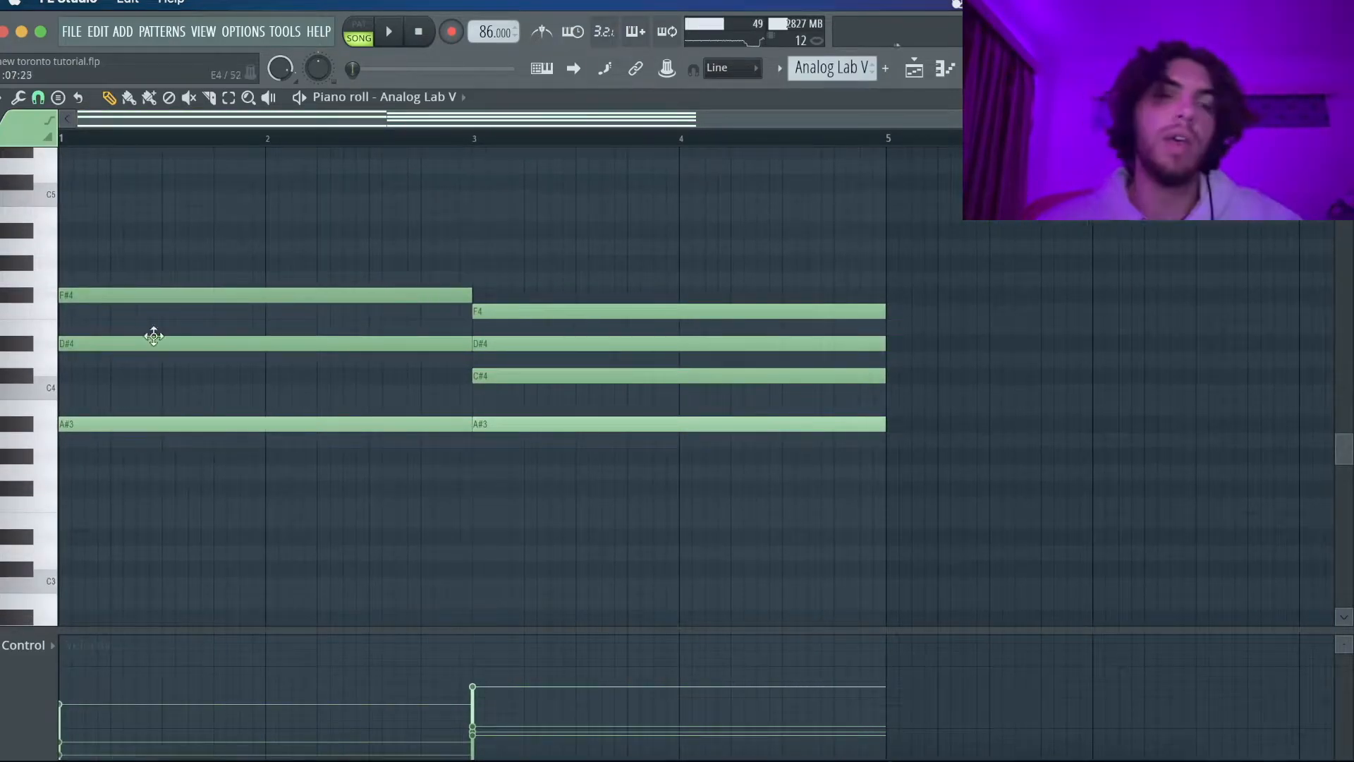
Step: Try the first chord's A#3 note an octave higher, and move it back down an octave
left_click(255, 424, "ctrl")
key("ctrl+Up")
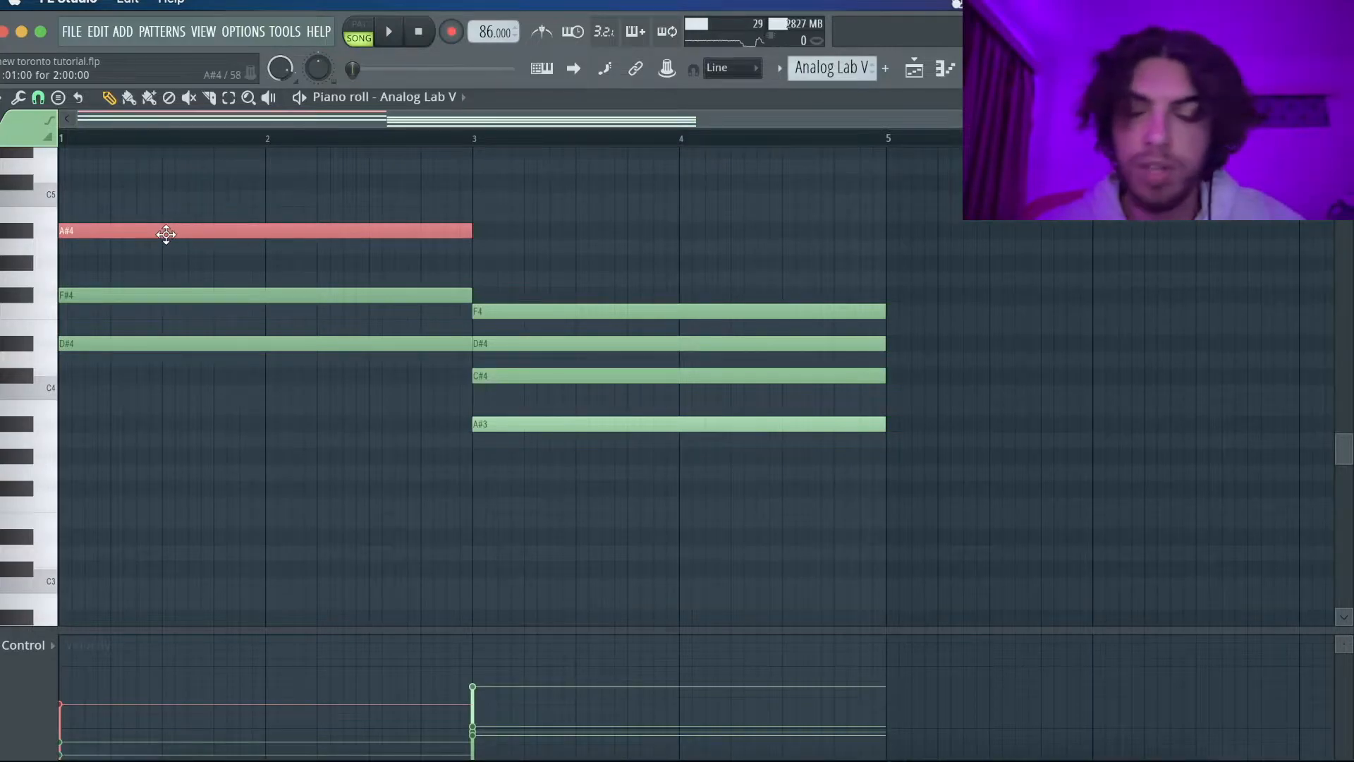
key("ctrl+Down")
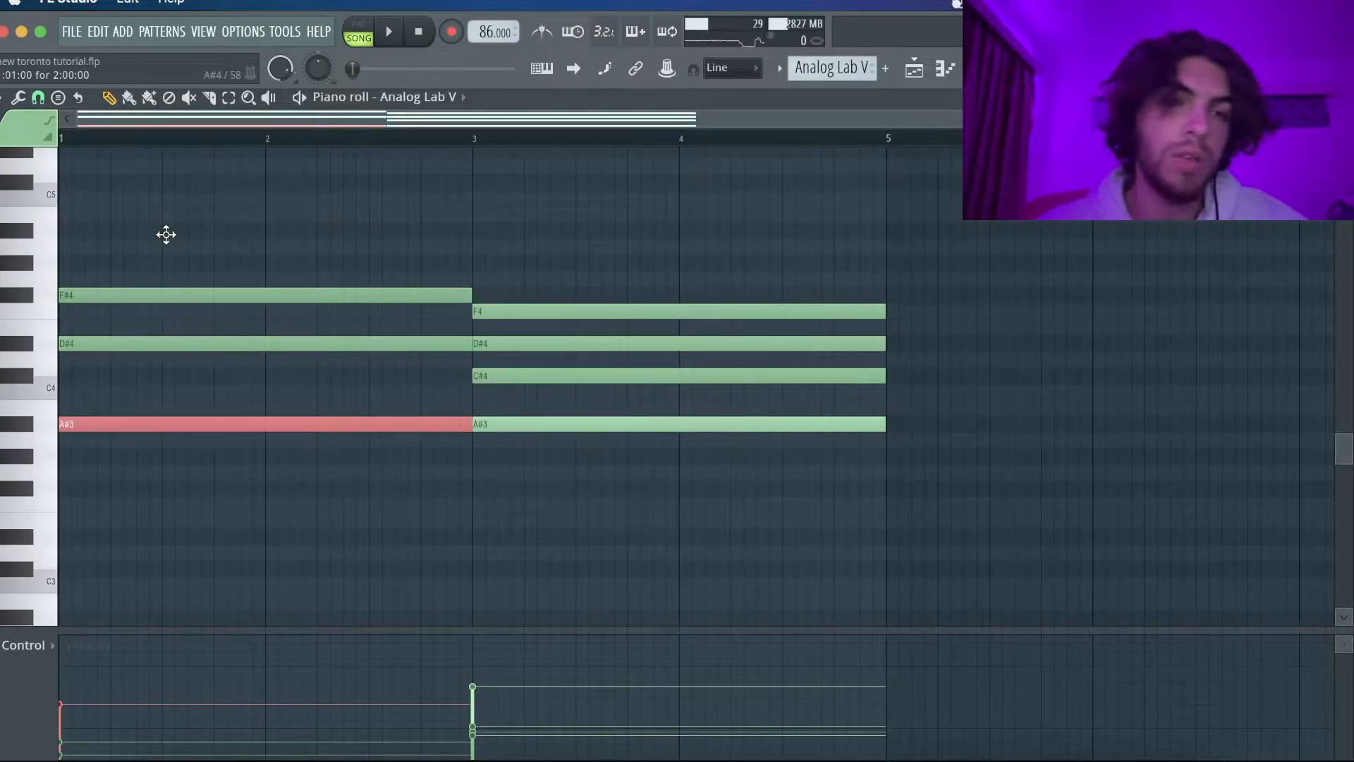
left_click(148, 499)
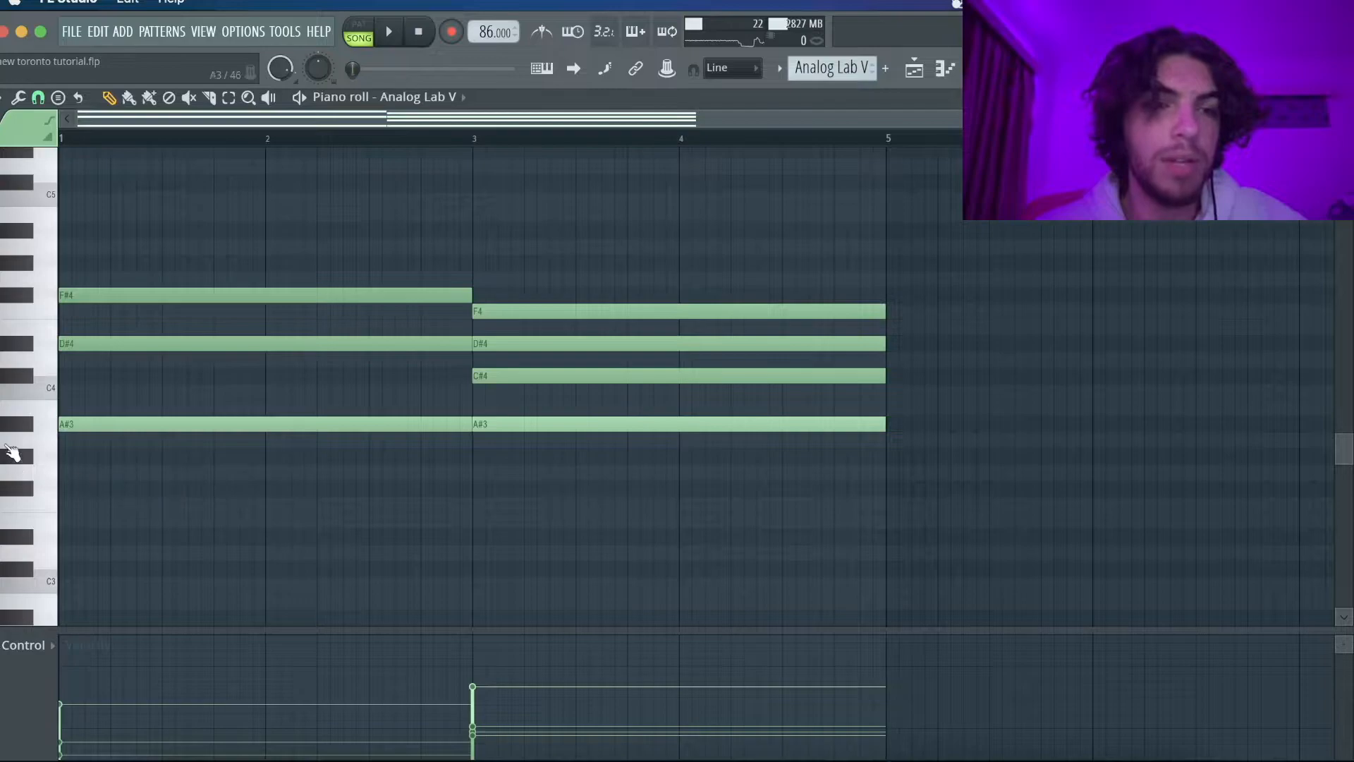
Step: Try the second chord's D#4 note an octave higher, and return it to its original octave
scroll(556, 391, "up", 3)
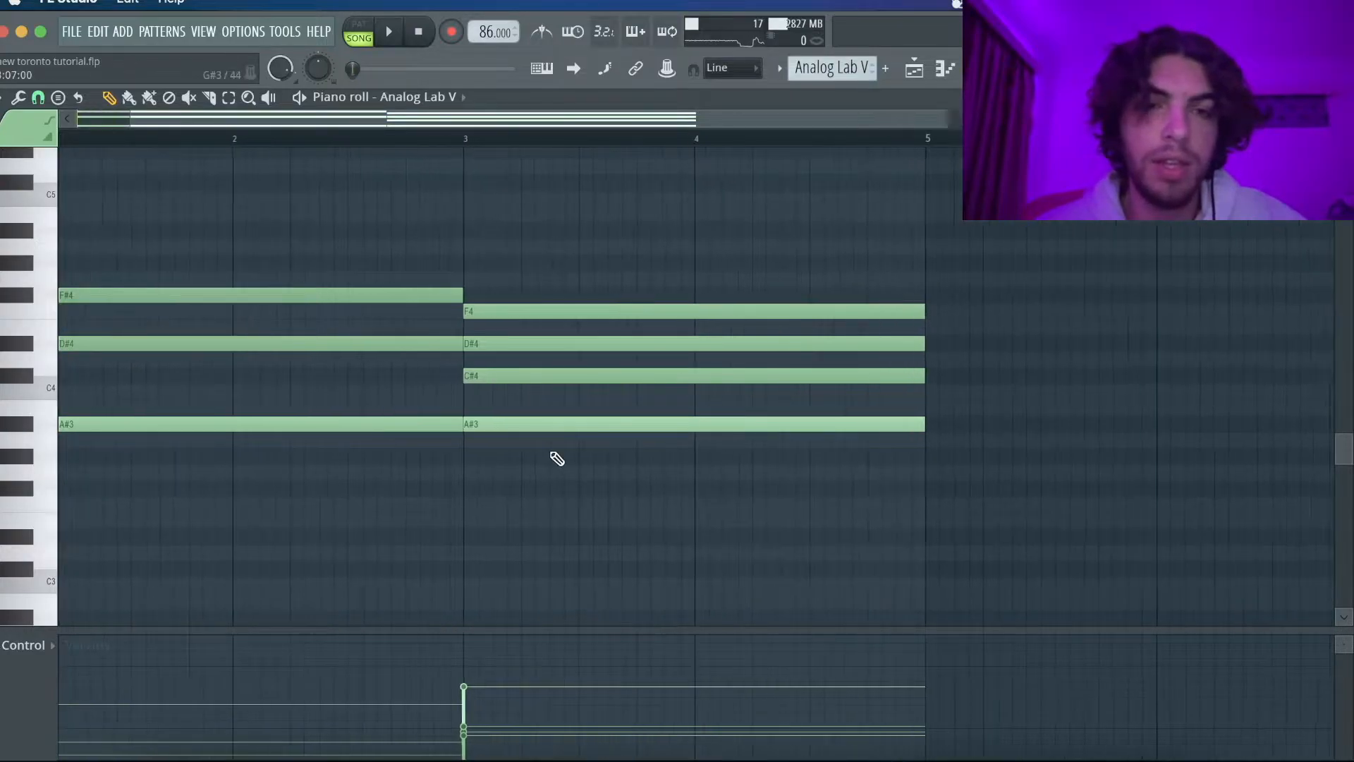
left_click(518, 342)
key("ctrl+Up")
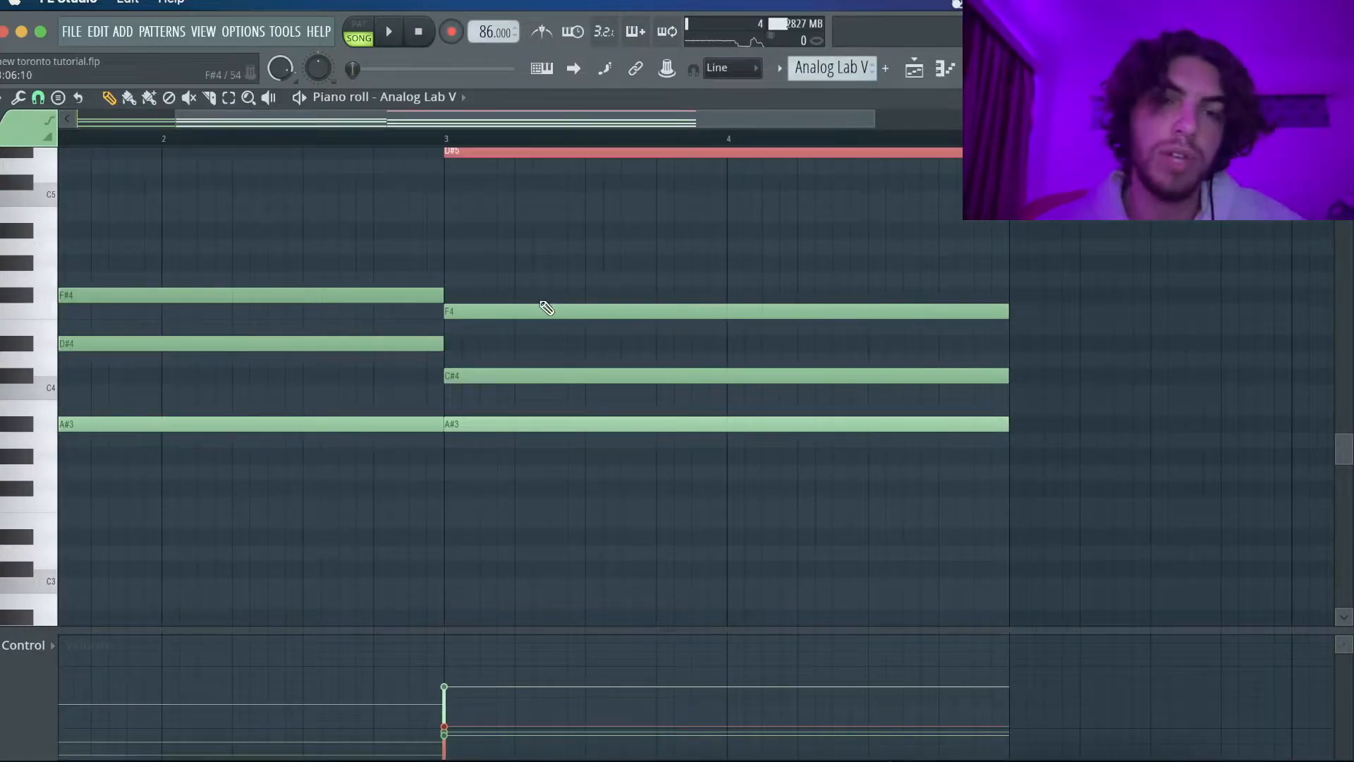
key("ctrl+Down")
left_click(535, 179)
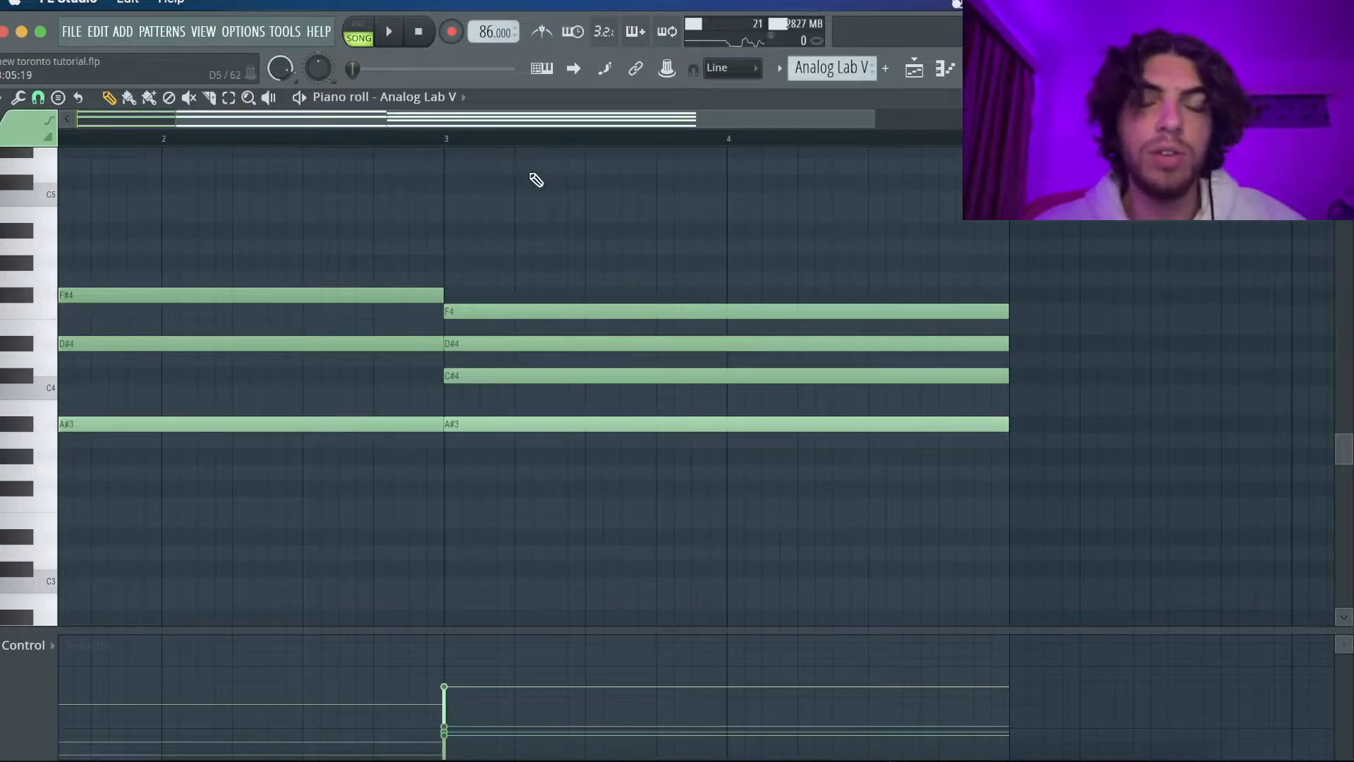
Step: Open the Analog Lab V #2 pattern from track 2 in the piano roll, view its chords and play it
scroll(534, 179, "left", 3)
scroll(776, 362, "down", 3)
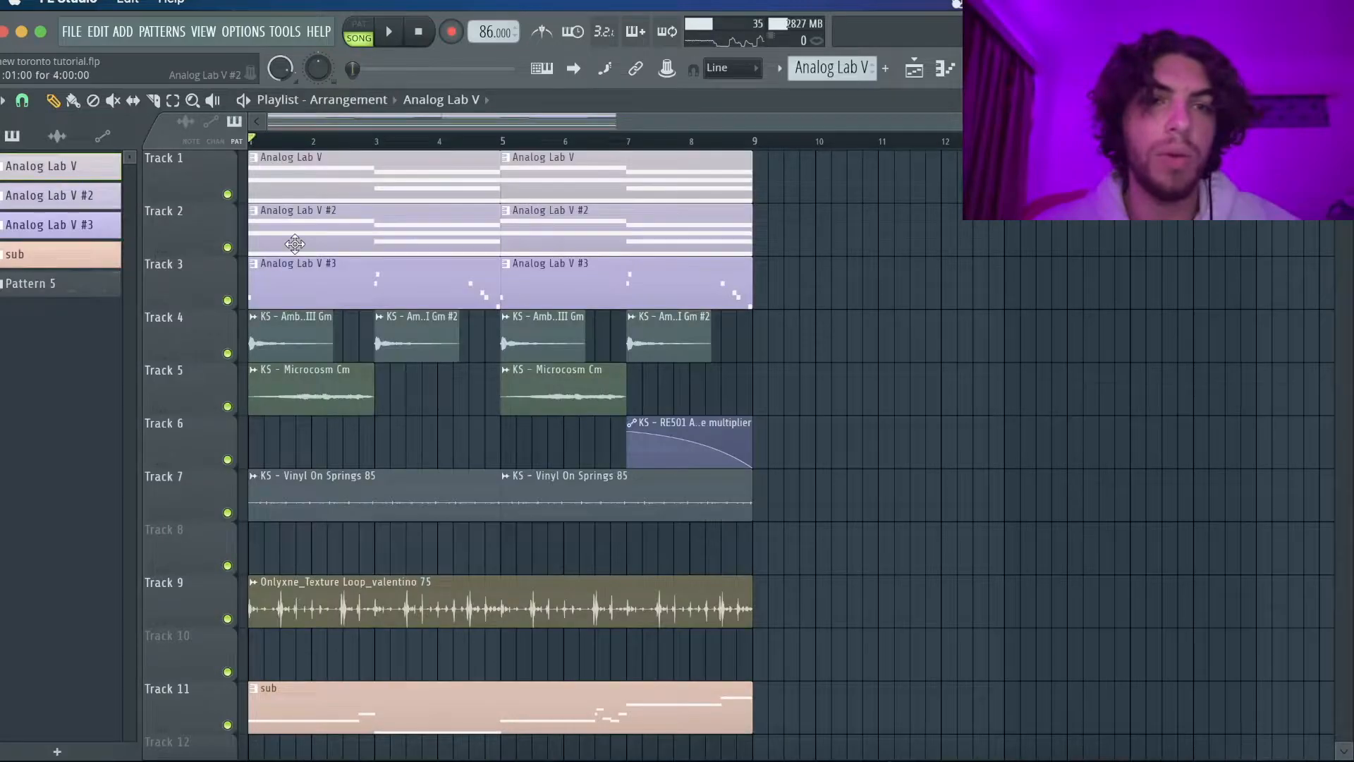
double_click(296, 245)
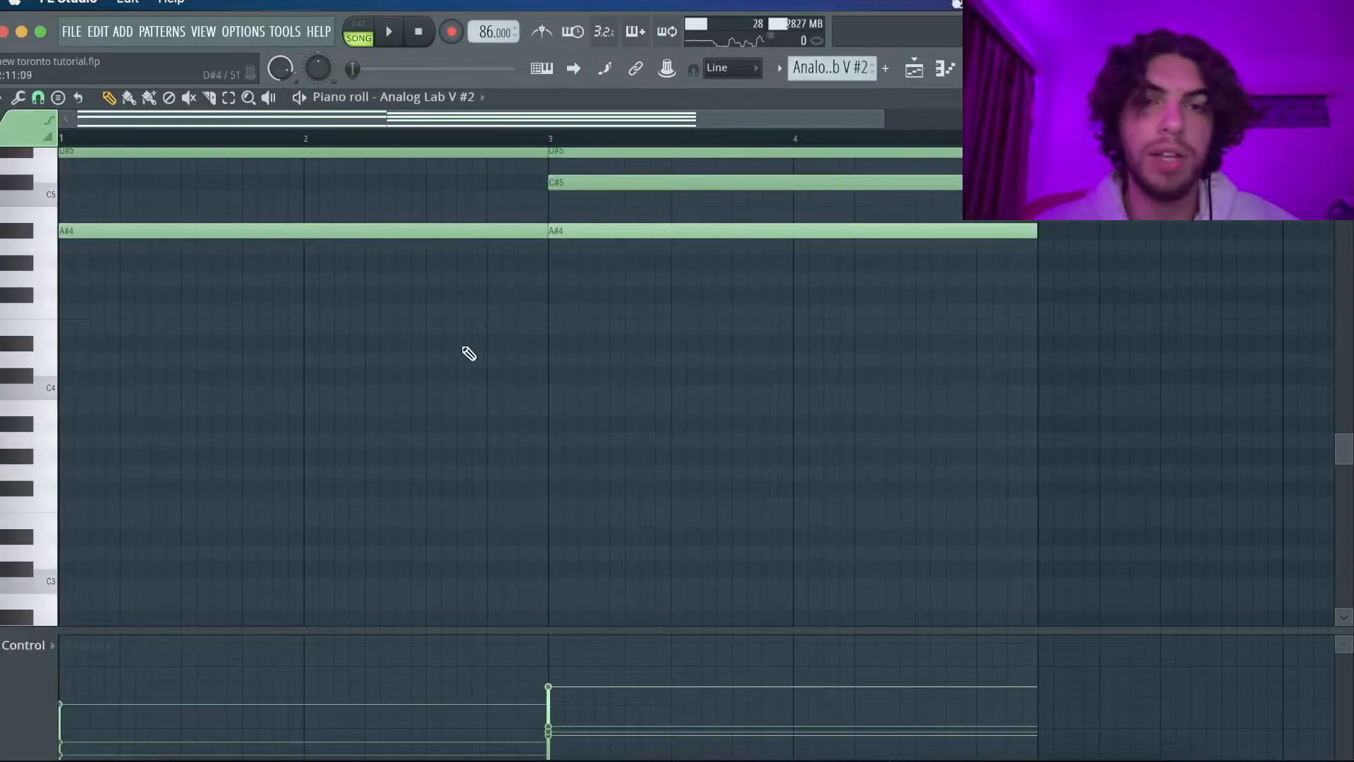
scroll(427, 369, "up", 5)
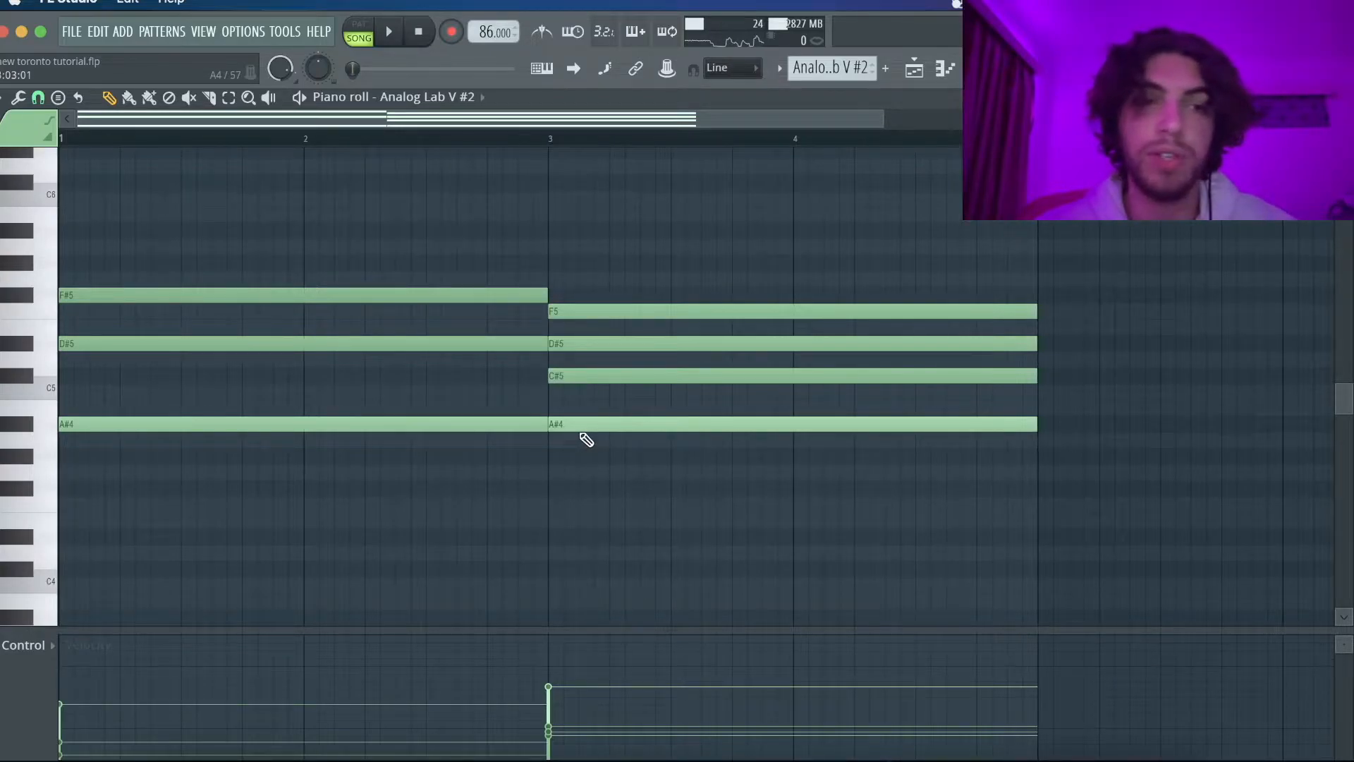
key("space")
key("space")
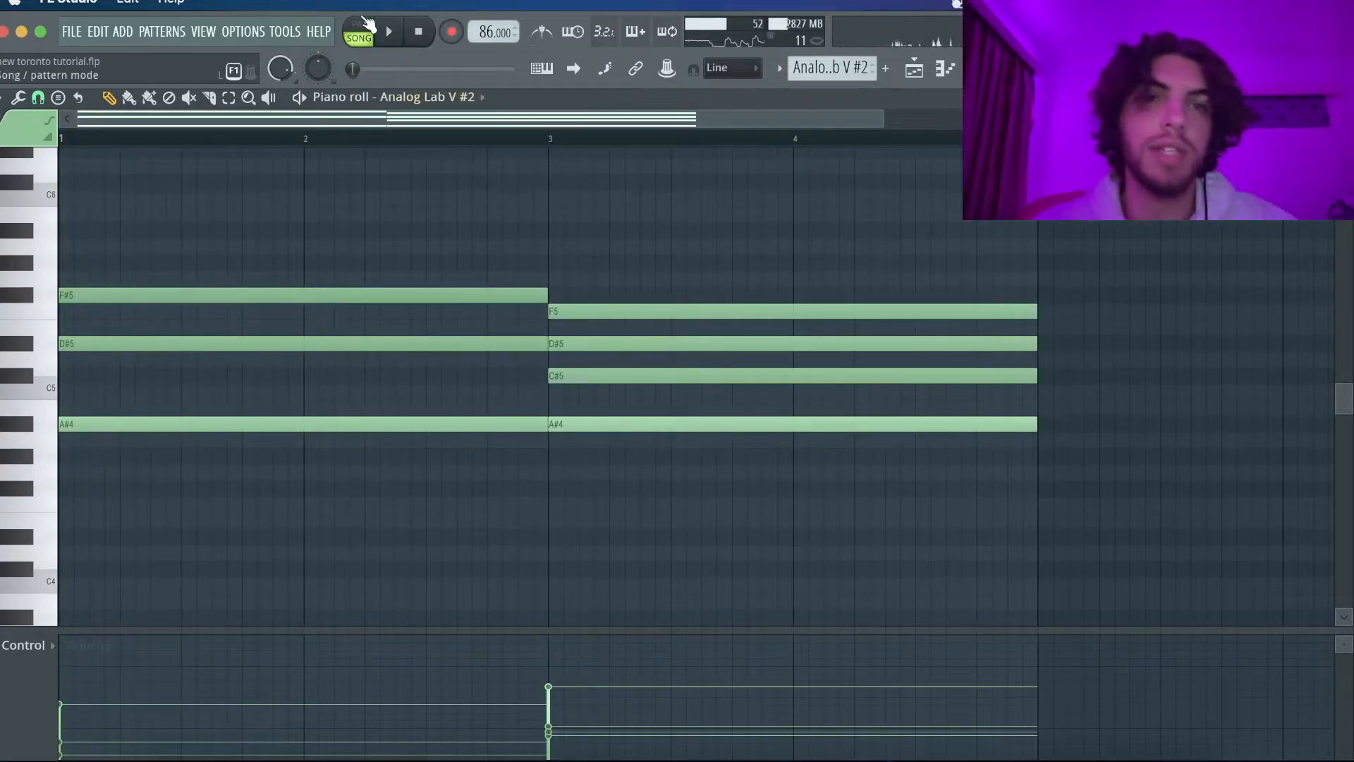
key("space")
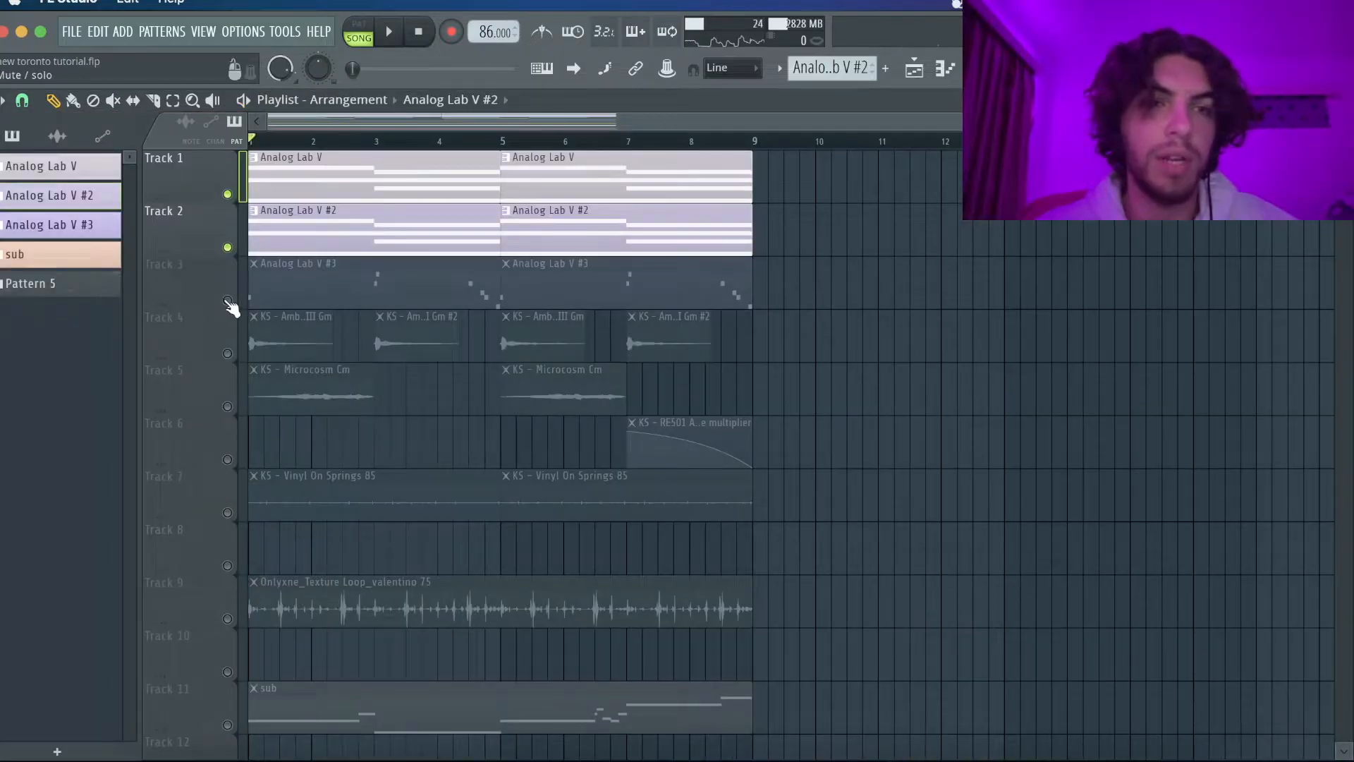
Step: Unmute track 3 and view the Analog Lab V #3 pattern's notes in the piano roll with pattern playback mode on
right_click(228, 300)
double_click(290, 294)
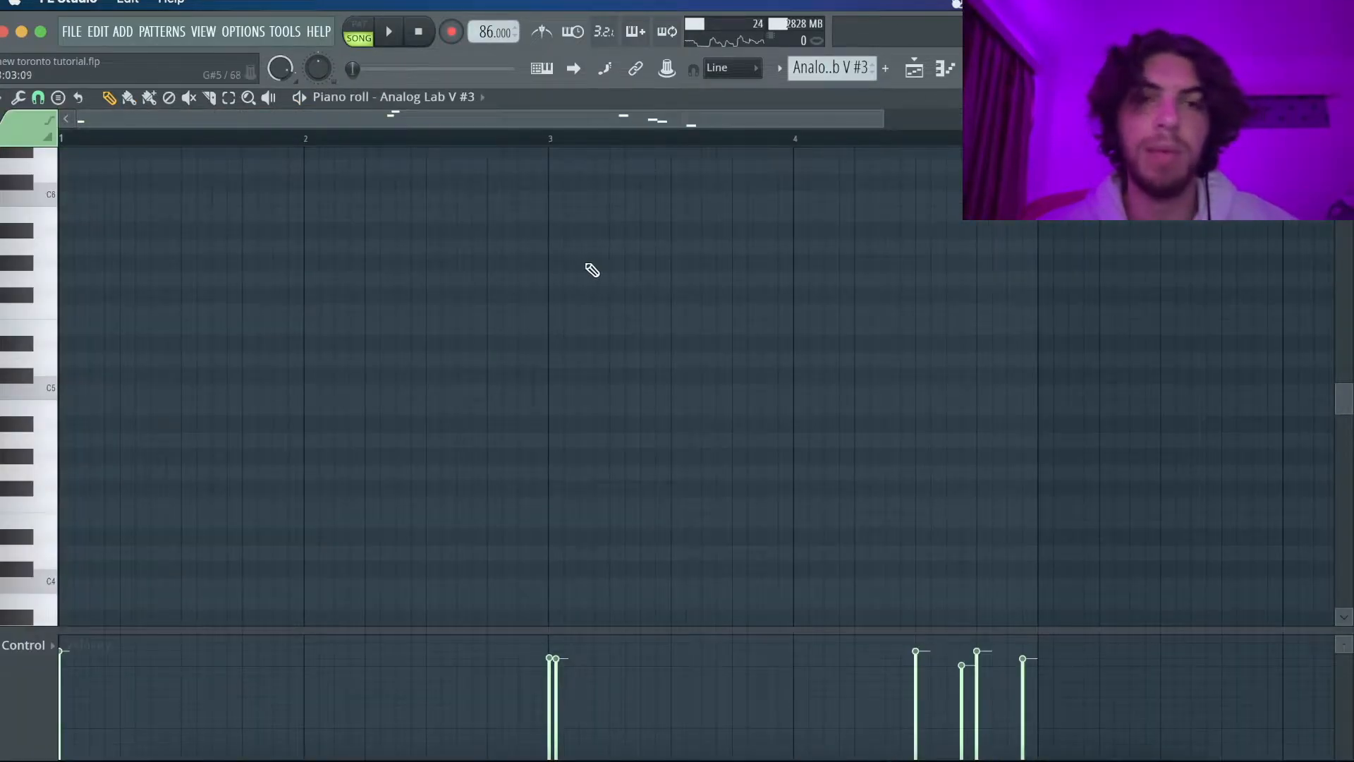
scroll(586, 266, "up", 4)
left_click(369, 34)
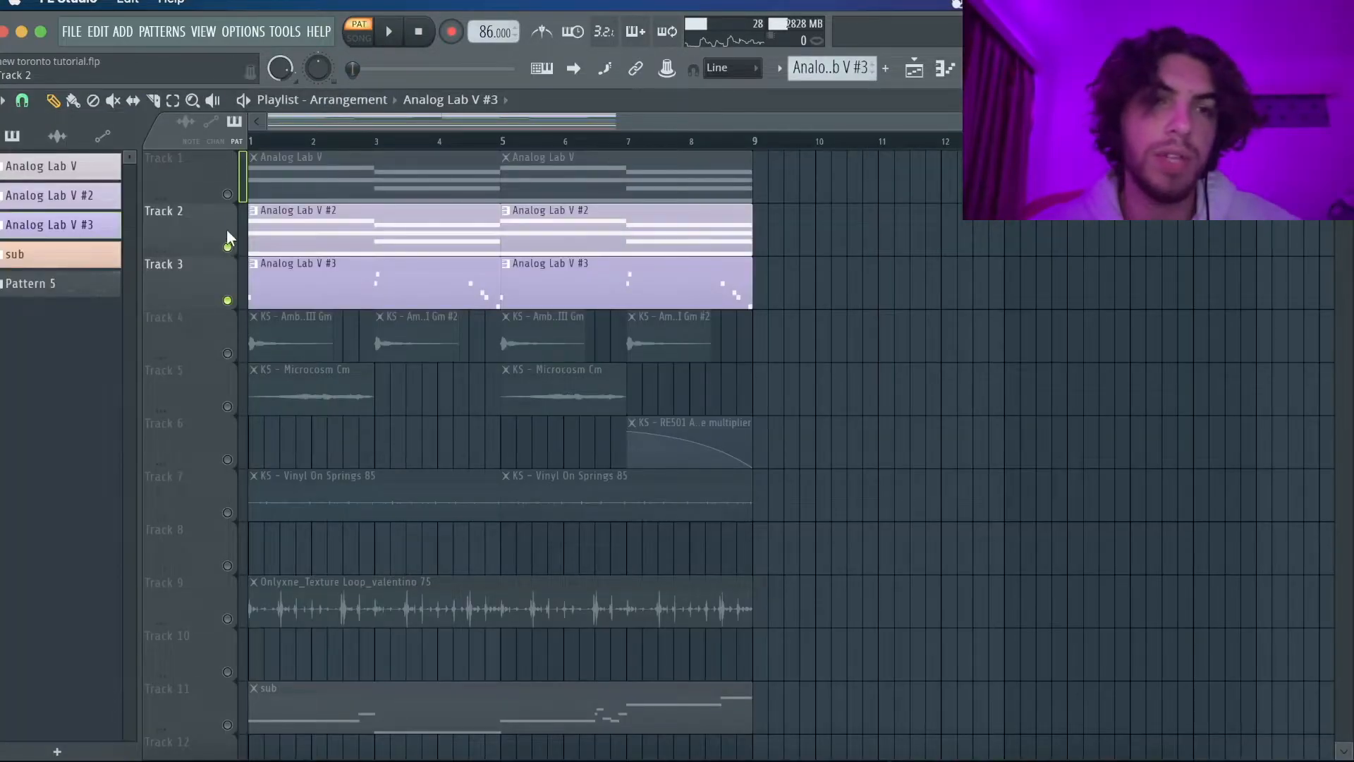
Step: Unmute track 2 and play the three Analog Lab V tracks together in song mode
scroll(232, 212, "down", 1)
scroll(246, 207, "up", 1)
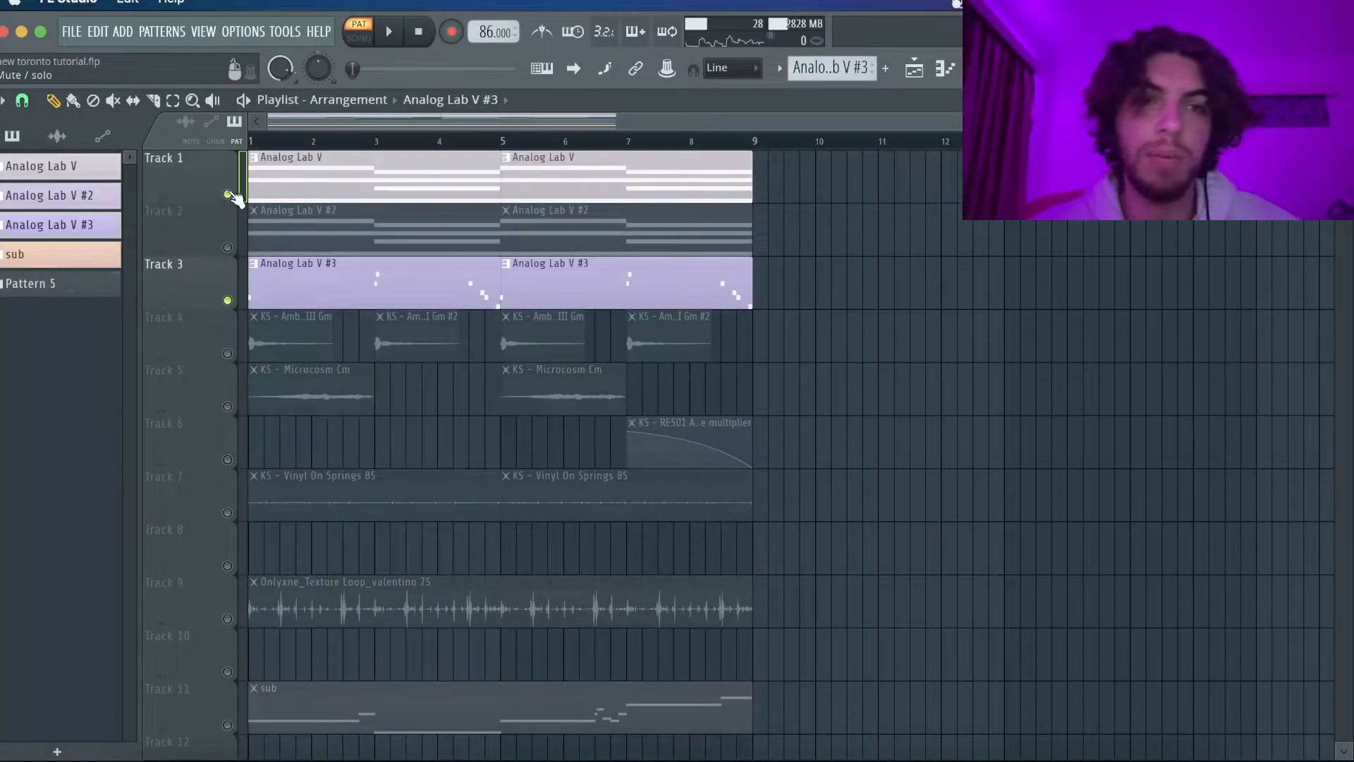
left_click(227, 247)
left_click(360, 41)
key("space")
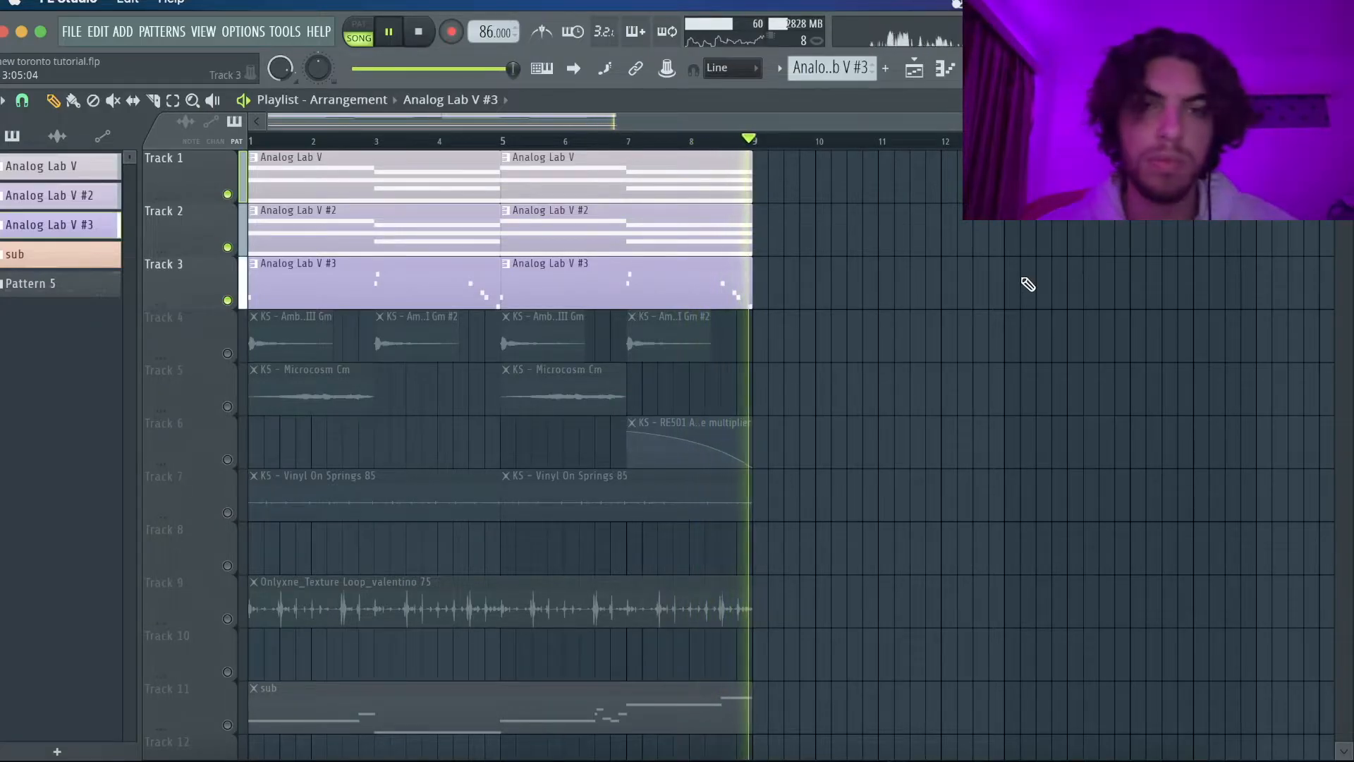
key("space")
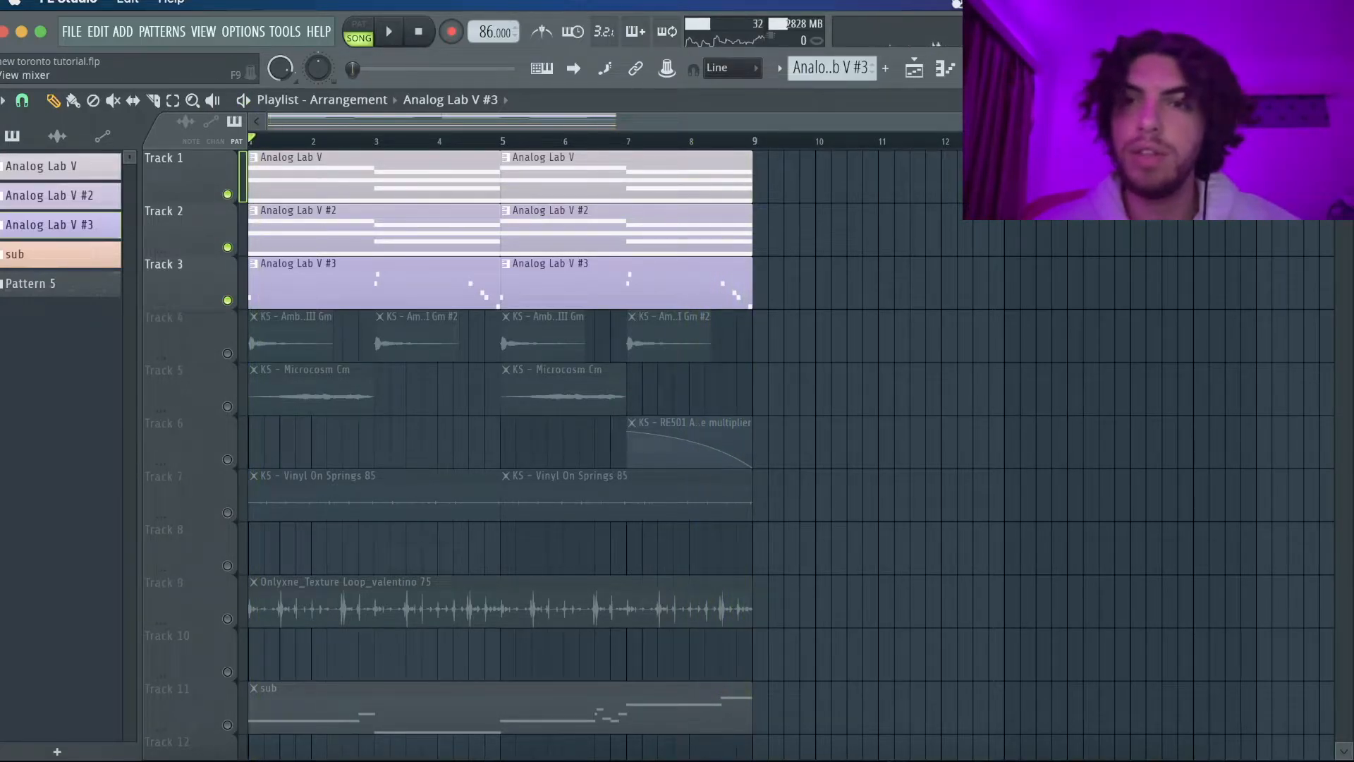
Step: In the mixer, examine the Fruity parametric EQ 2 on the Analog Lab V insert and close it
left_click(1007, 69)
left_click(139, 309)
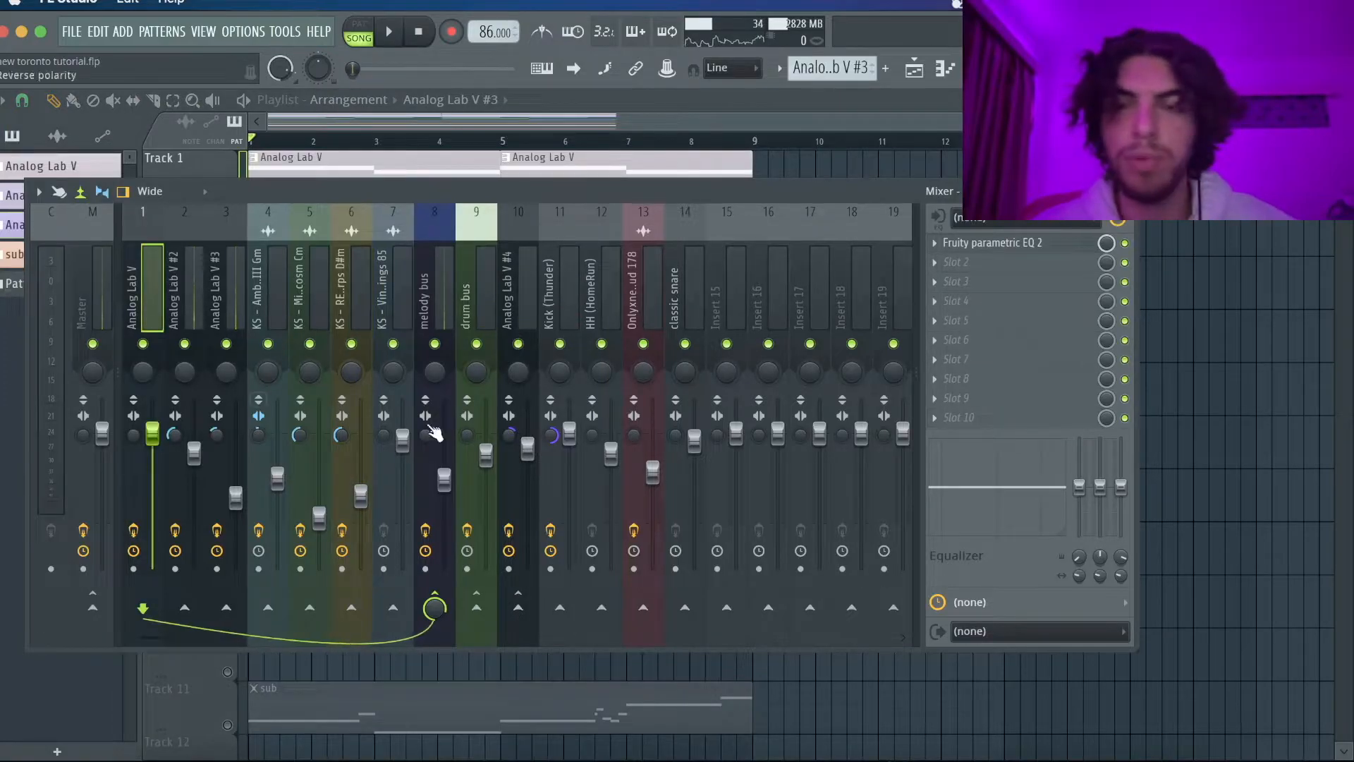
left_click(989, 243)
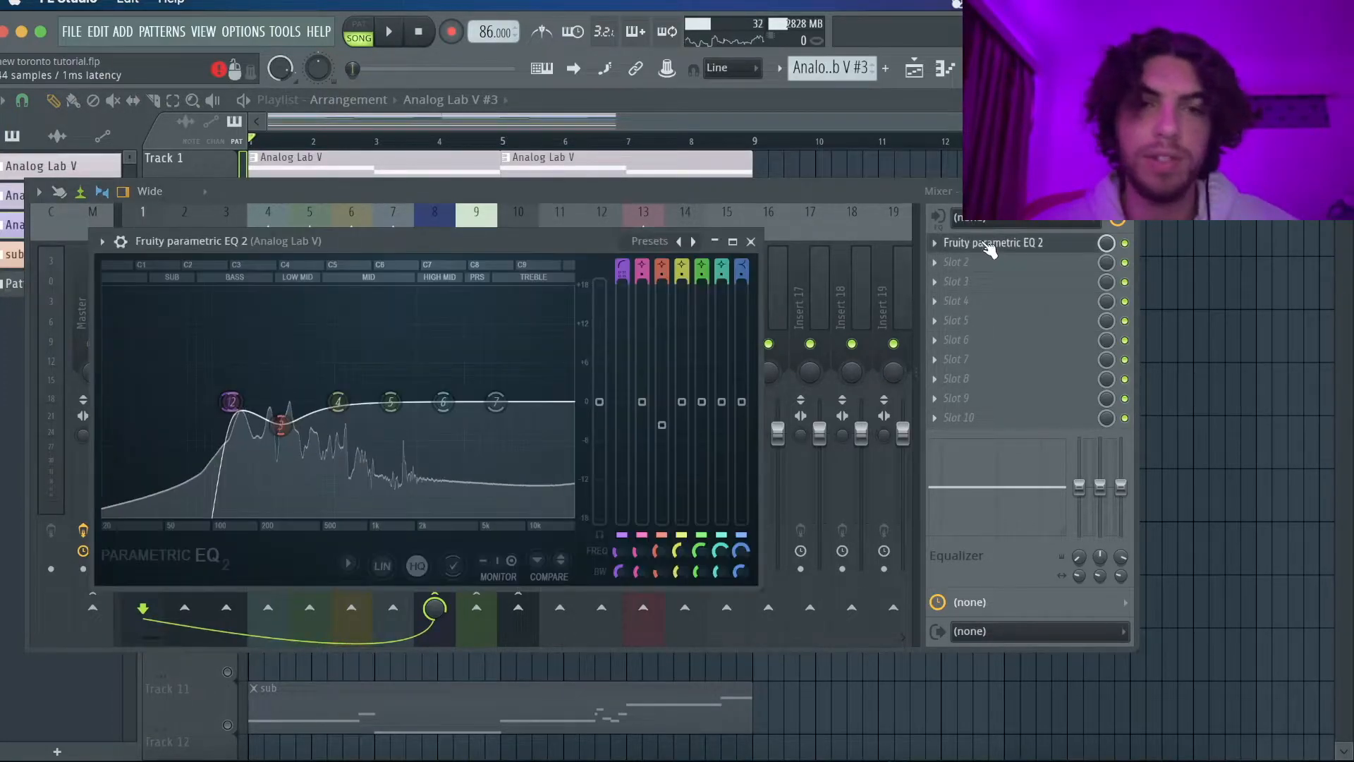
left_click(989, 243)
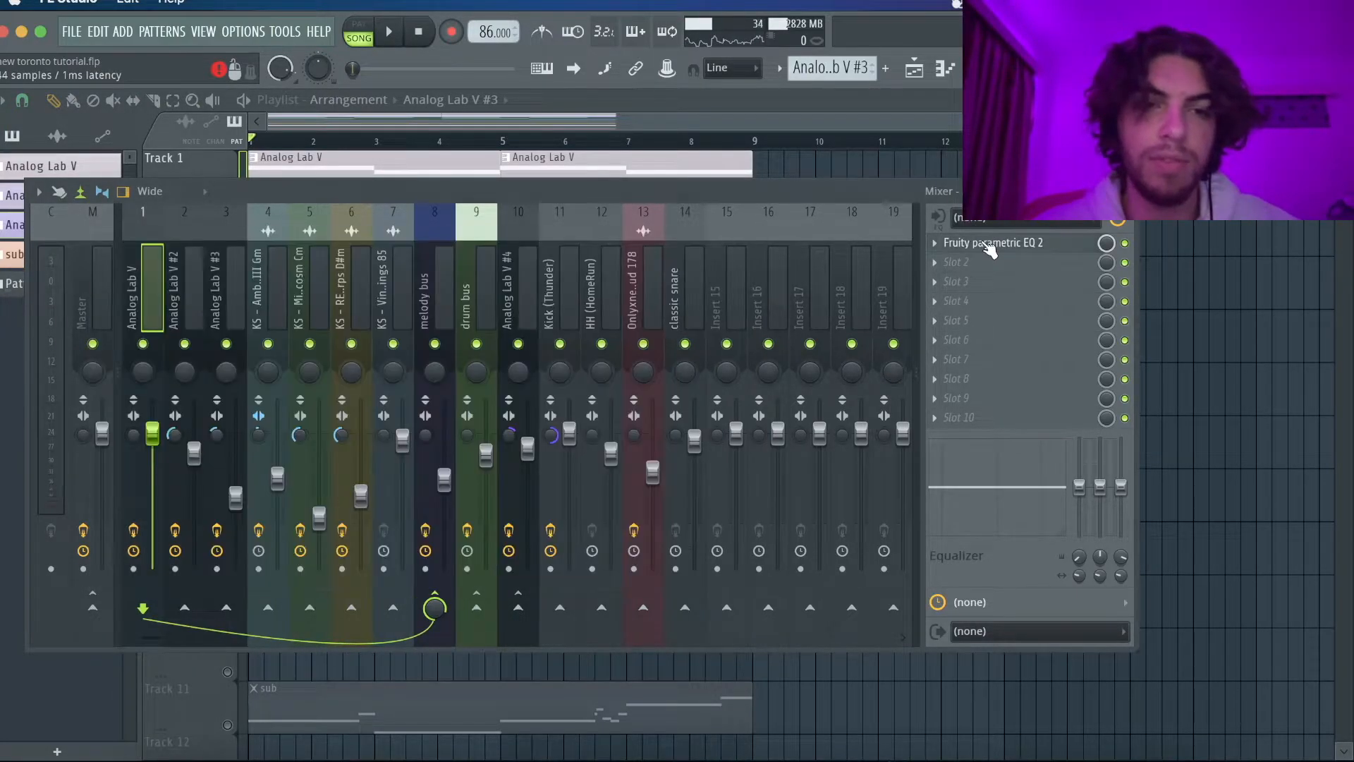
Step: Examine the Fruity Stereo Shaper on the Analog Lab V #2 mixer insert and close it
left_click(203, 311)
left_click(1007, 419)
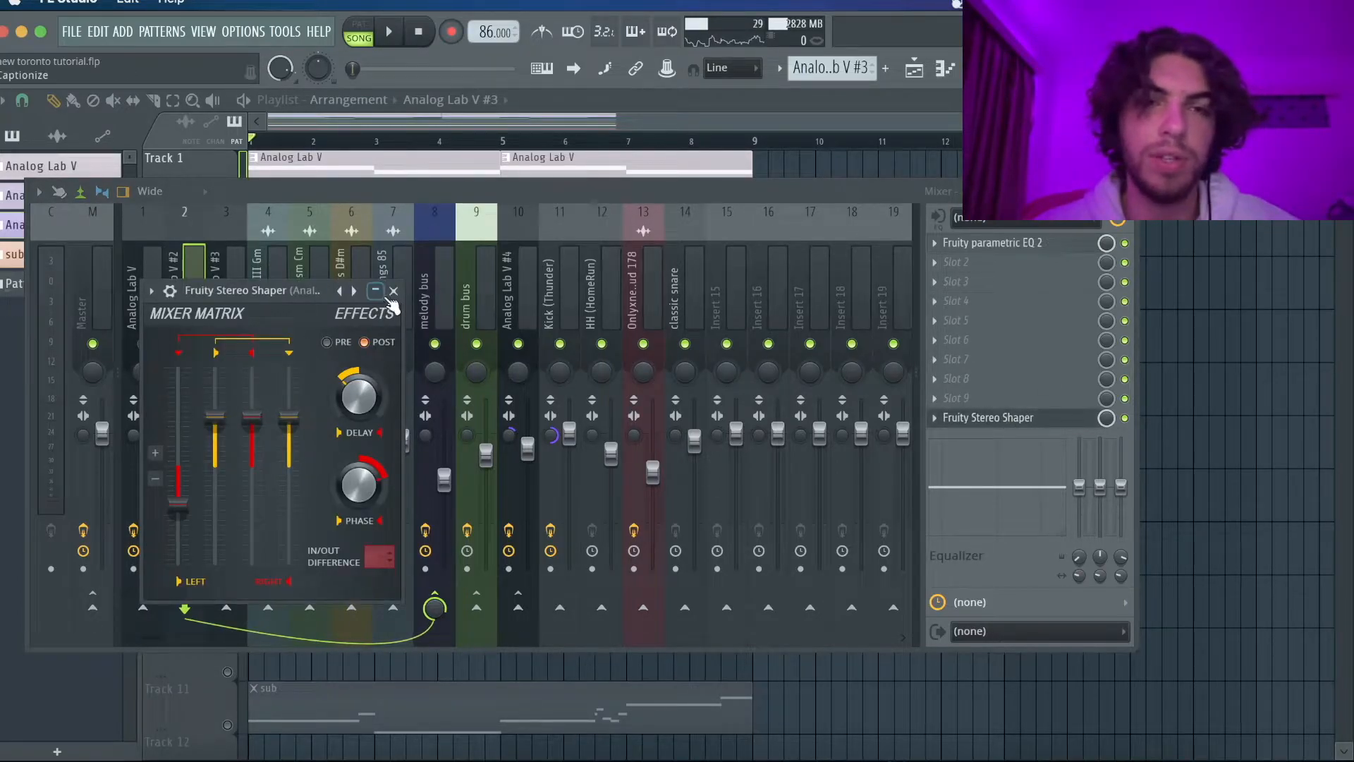
left_click(393, 292)
Step: Examine the Baby Comeback delay settings on the Analog Lab V #3 mixer insert and close the plugin
left_click(223, 295)
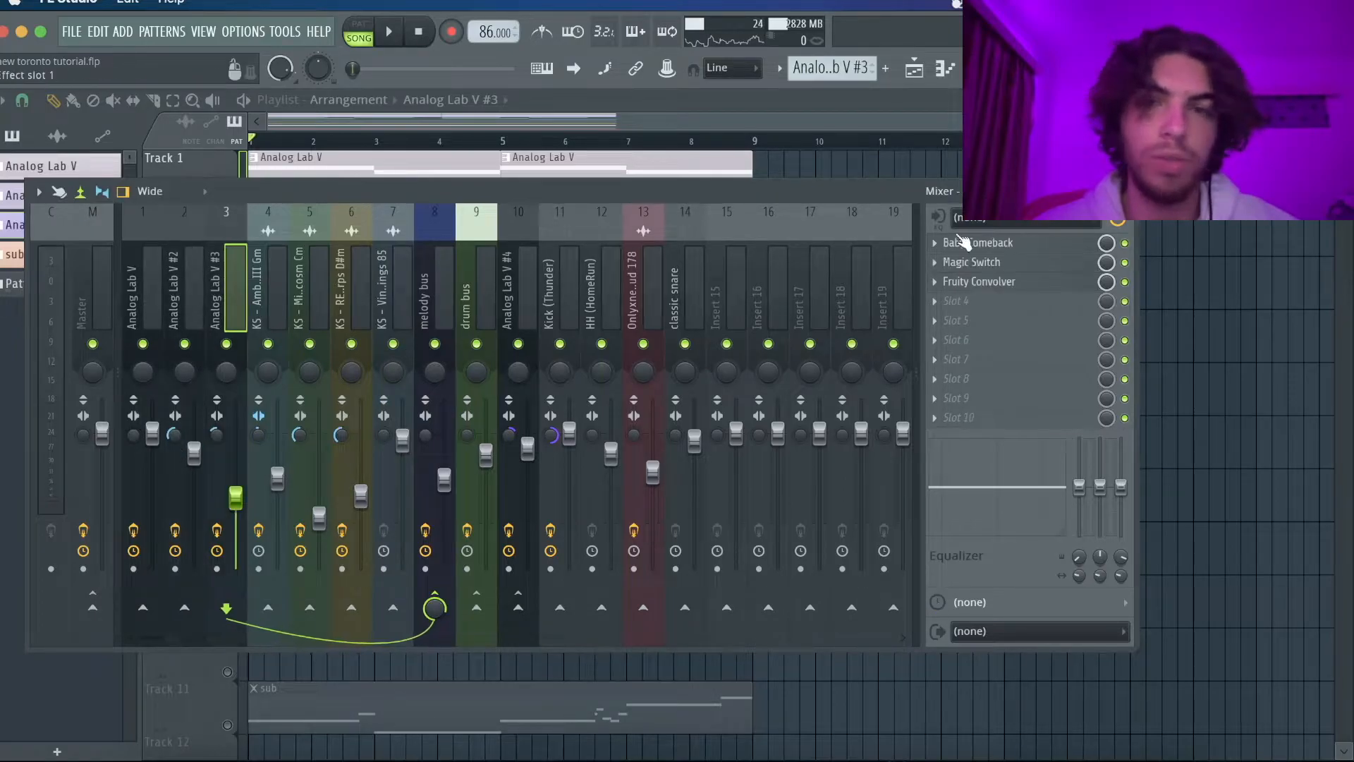
left_click(1006, 242)
left_click_drag(442, 75, 466, 292)
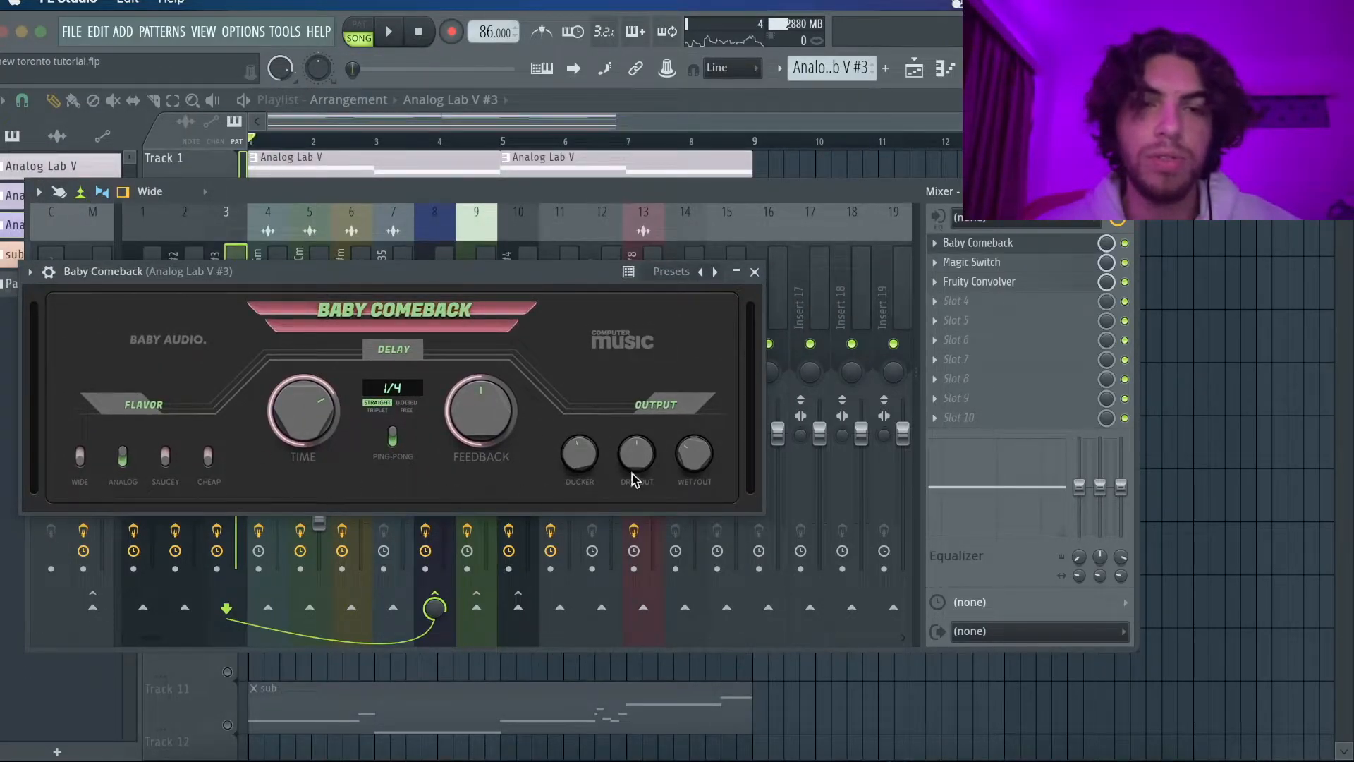
left_click(755, 272)
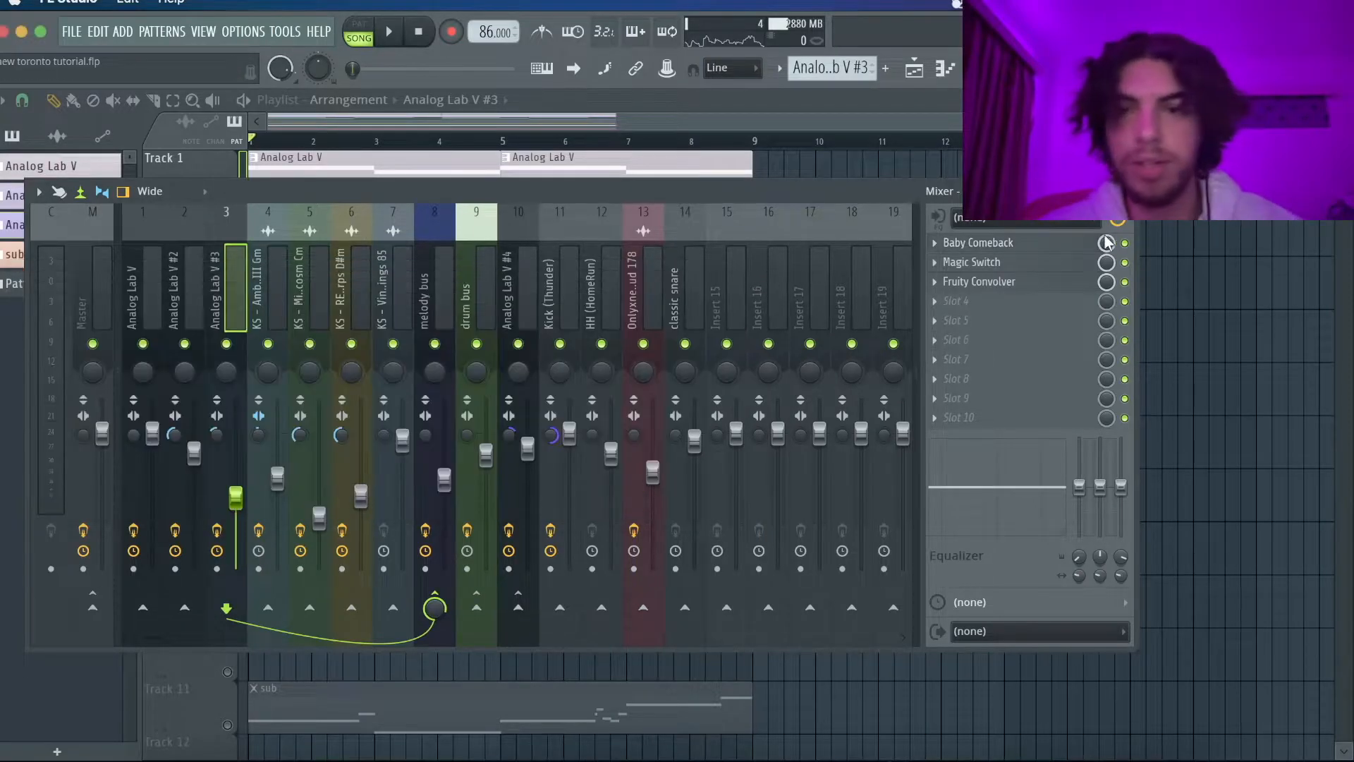
Step: Examine Magic Switch and Fruity Convolver on the Analog Lab V #3 insert, and close the mixer
left_click(990, 265)
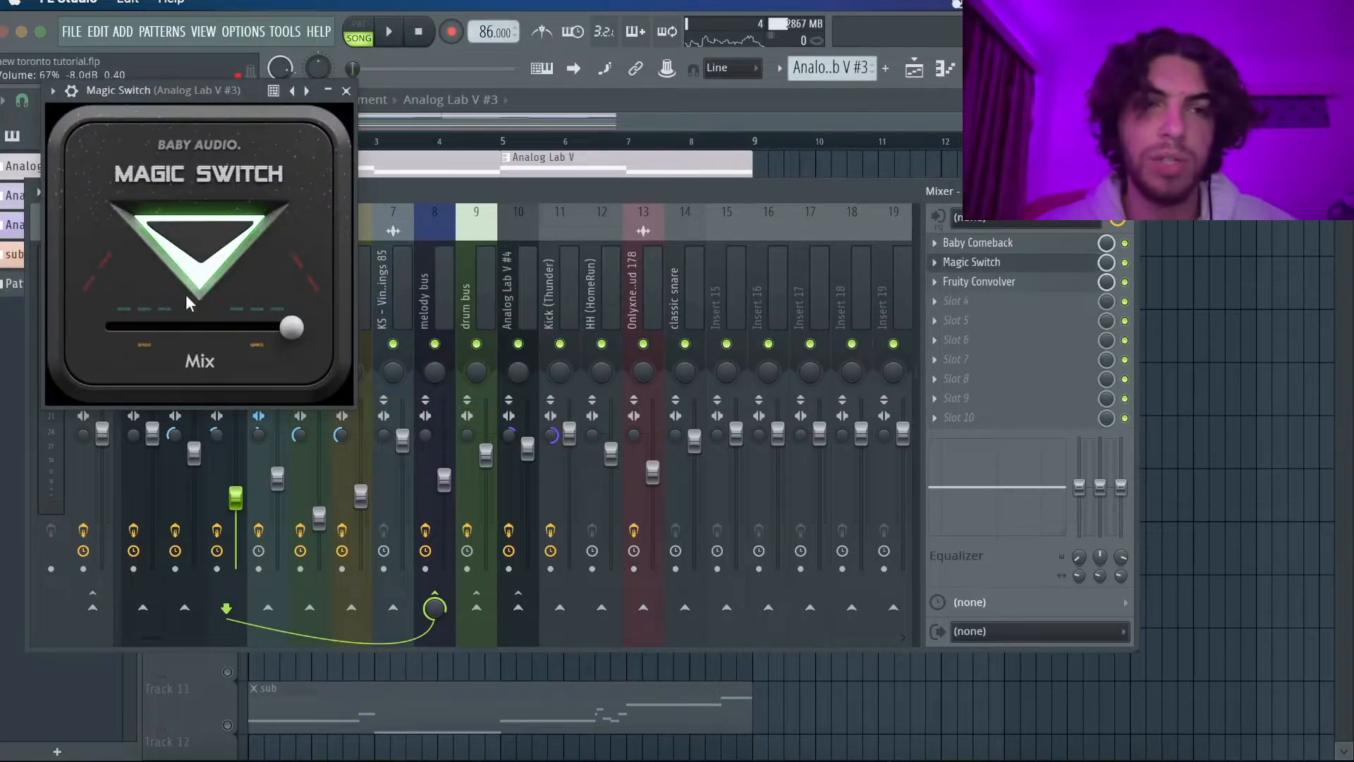
left_click(346, 91)
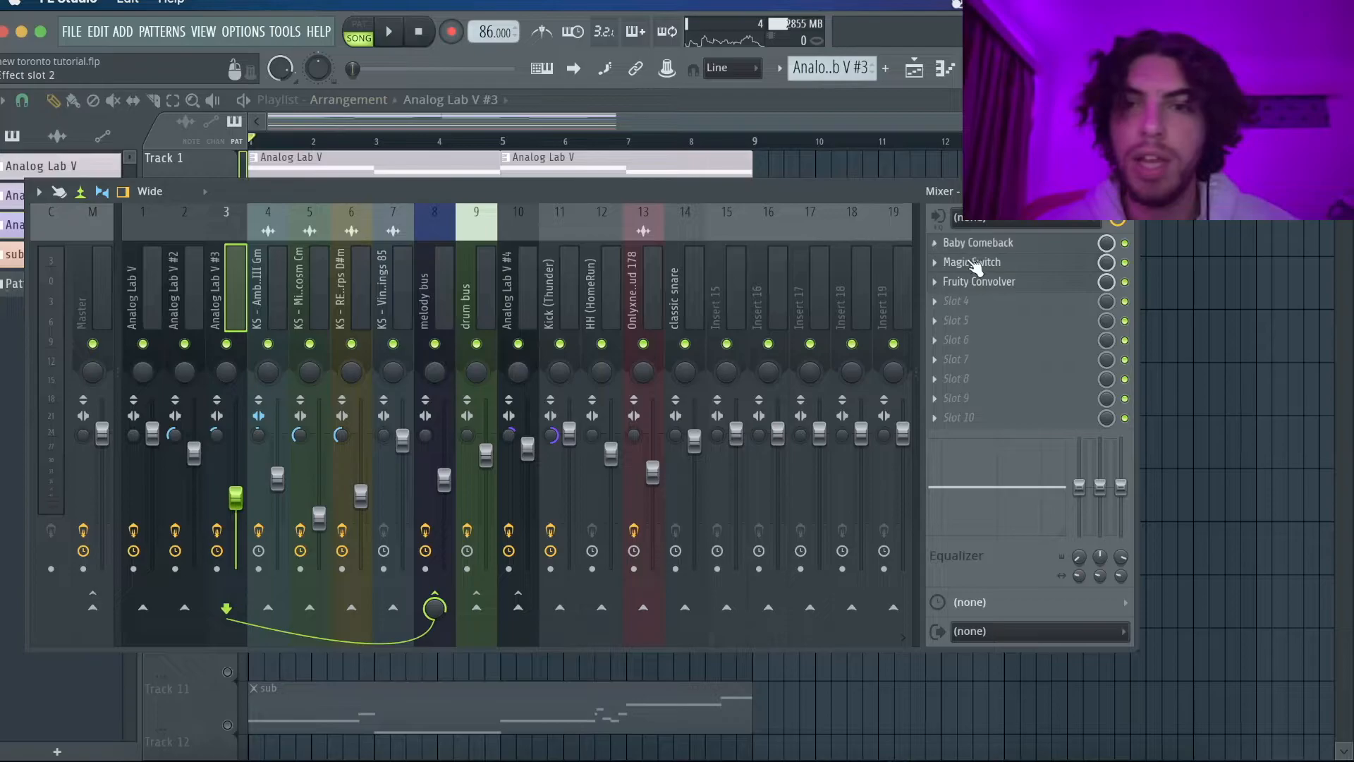
left_click(977, 282)
left_click(666, 144)
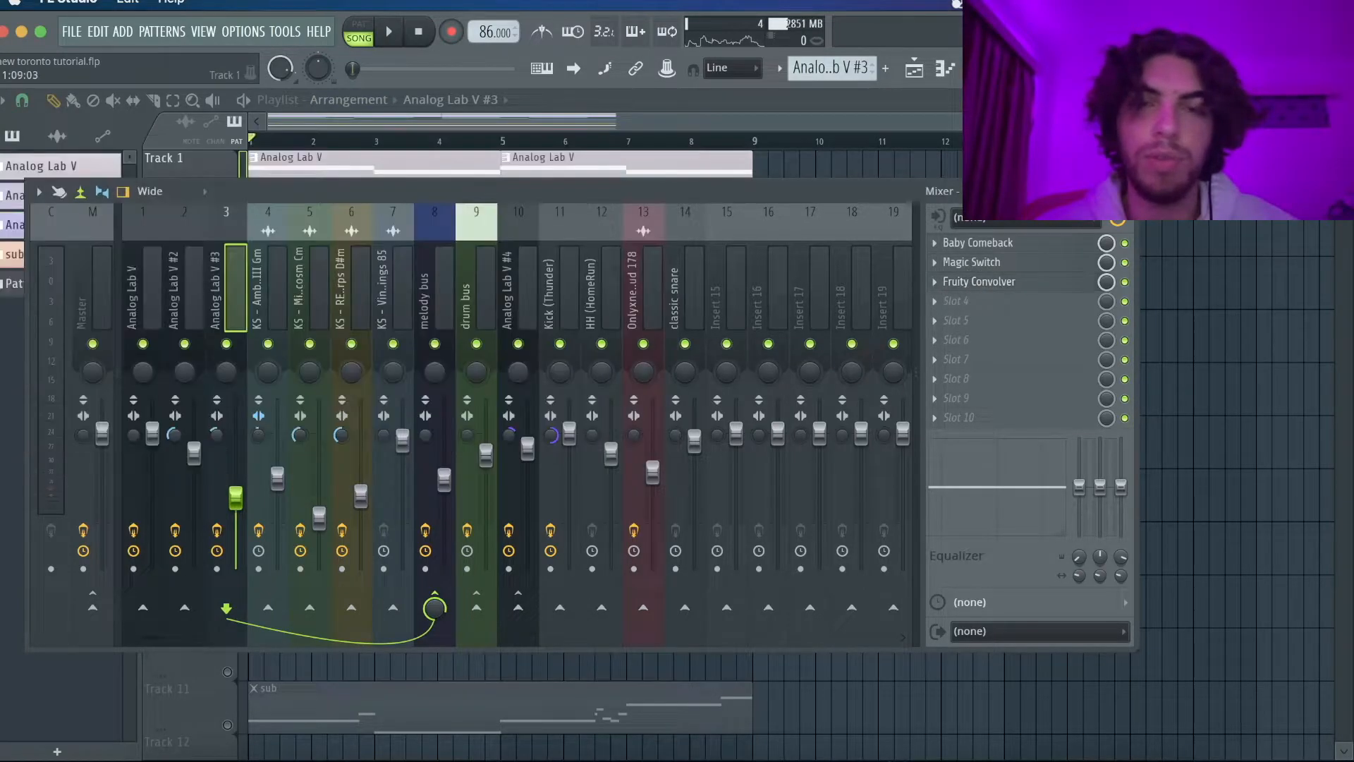
key("F9")
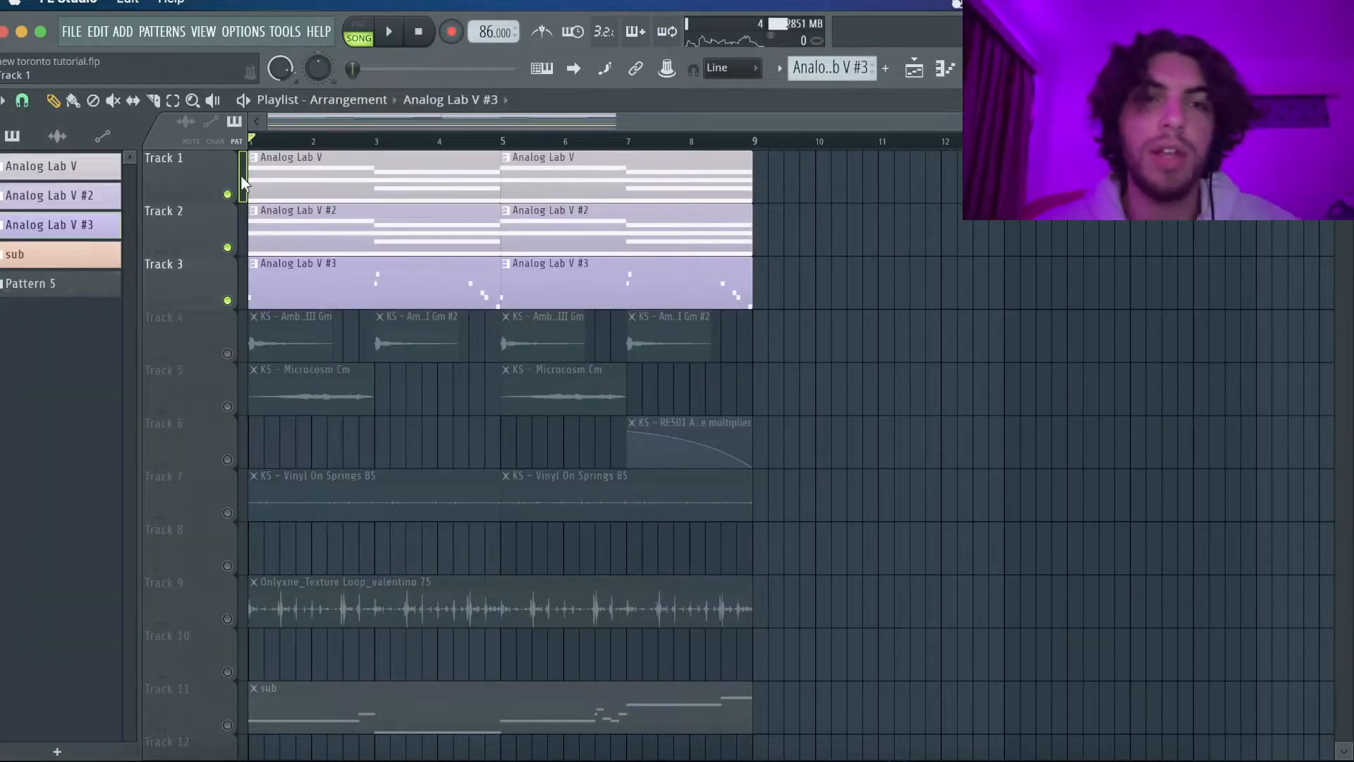
Step: Turn all playlist tracks back on, and solo track 4 with the KS - Ambien III Gm clips
right_click(230, 196)
right_click(231, 196)
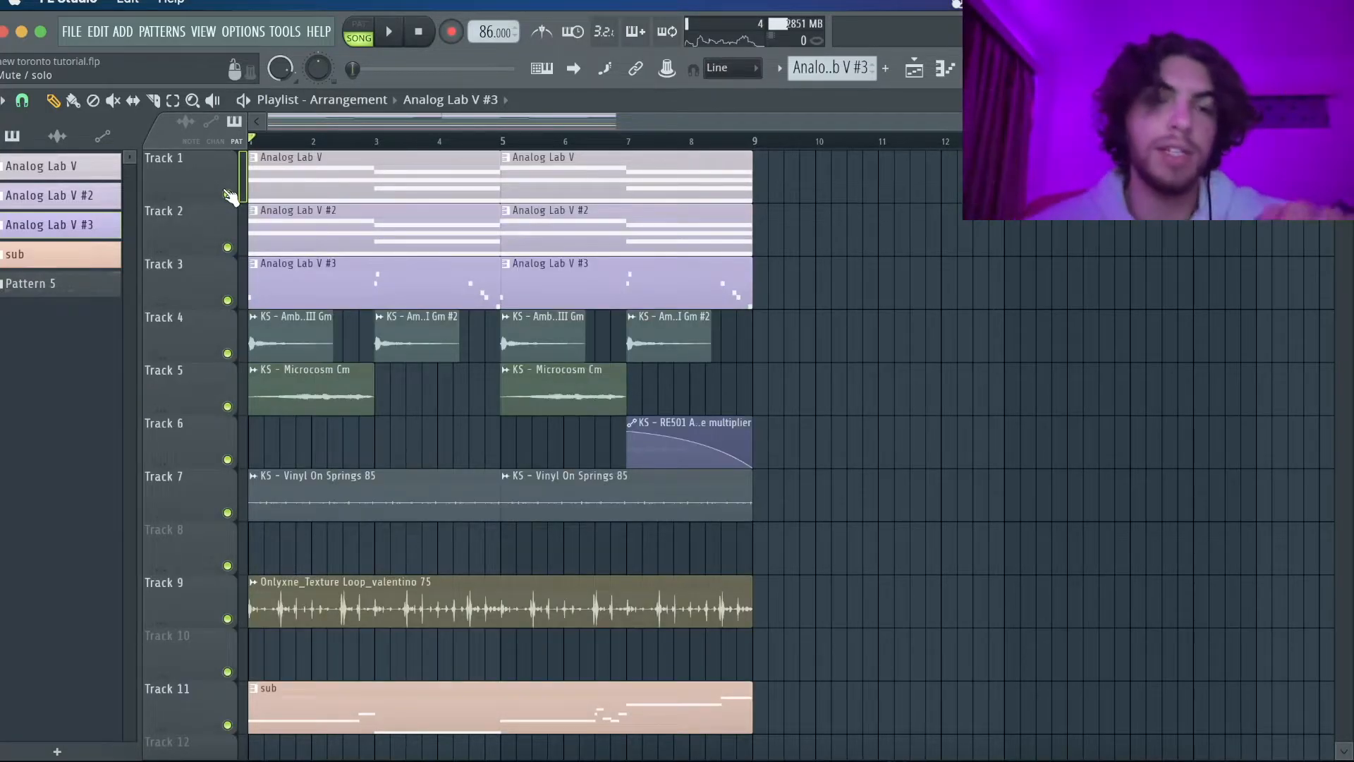
right_click(228, 353)
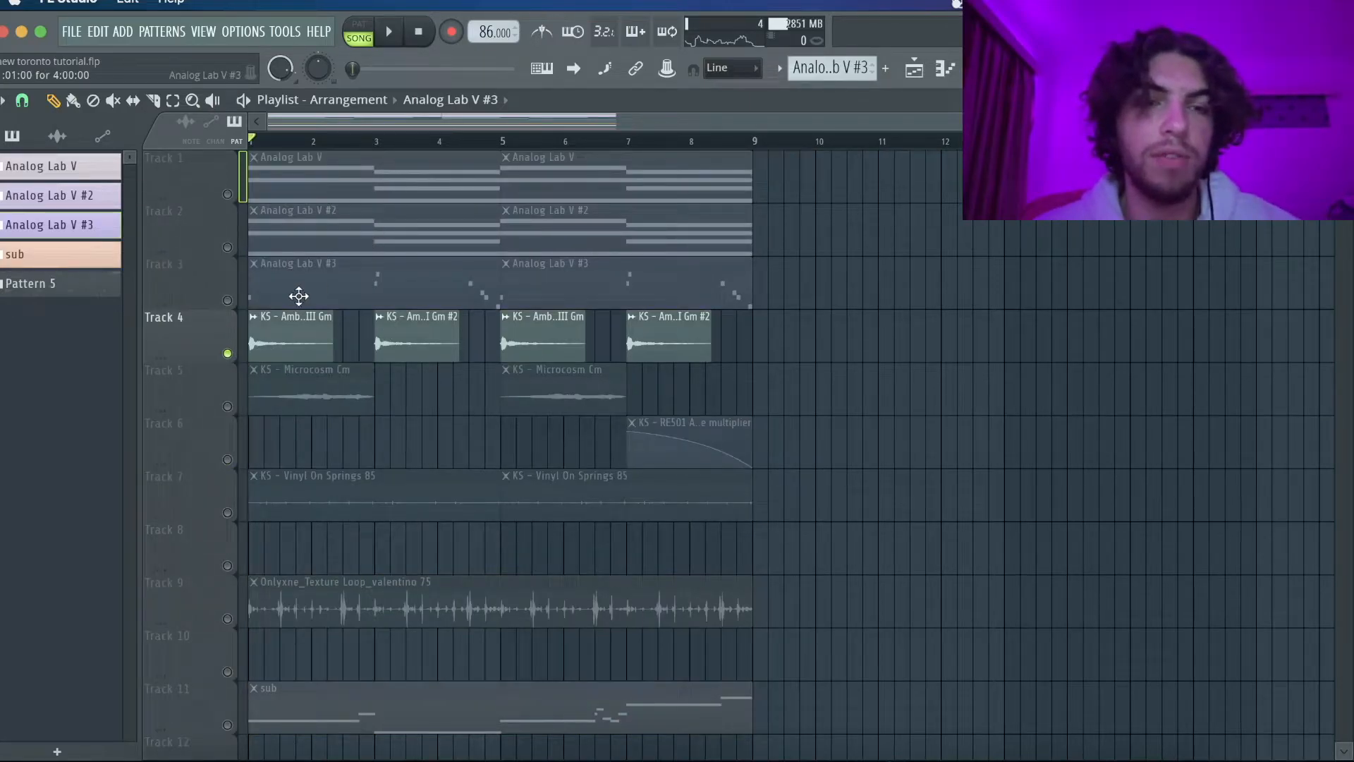
Step: Examine the KS - Ambien III Gm clip's time-stretching settings, close them and play the soloed track 4
scroll(362, 275, "up", 4, "ctrl")
double_click(304, 326)
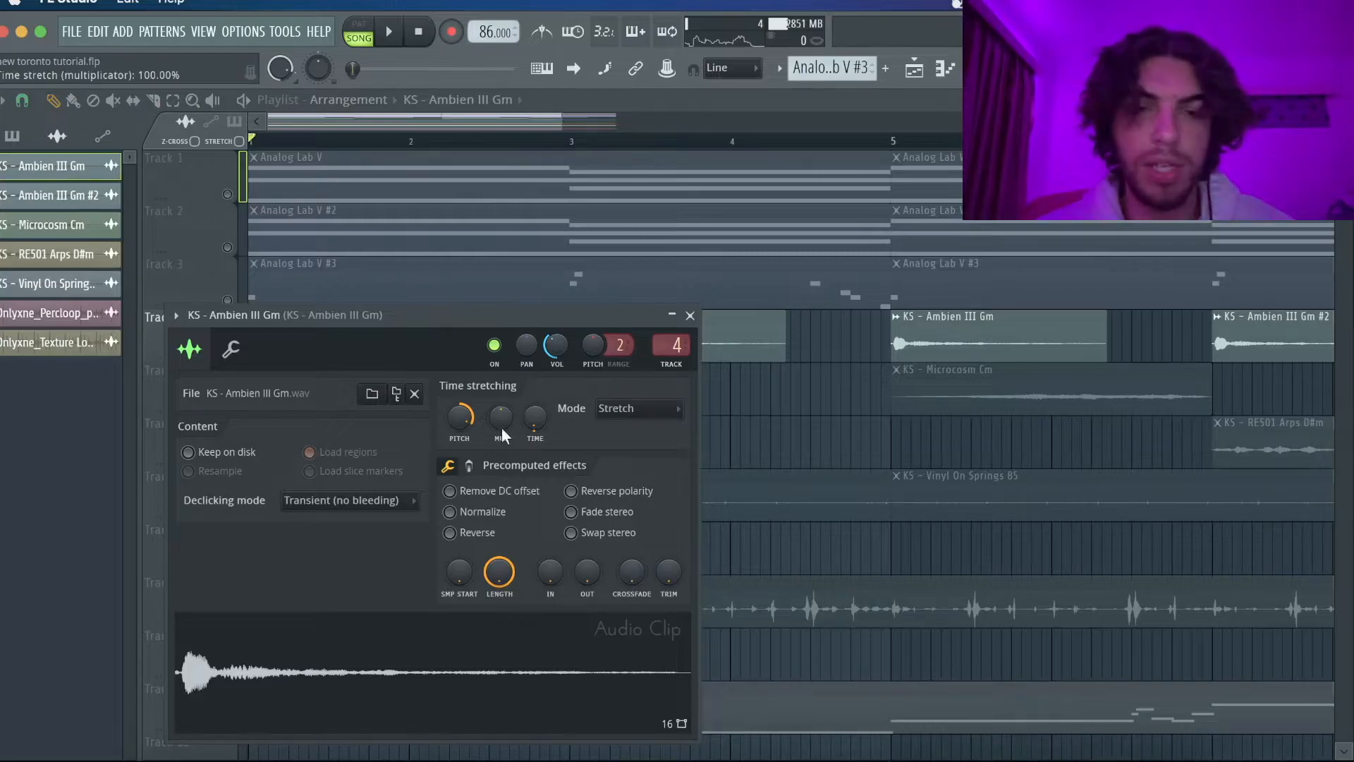
left_click(690, 315)
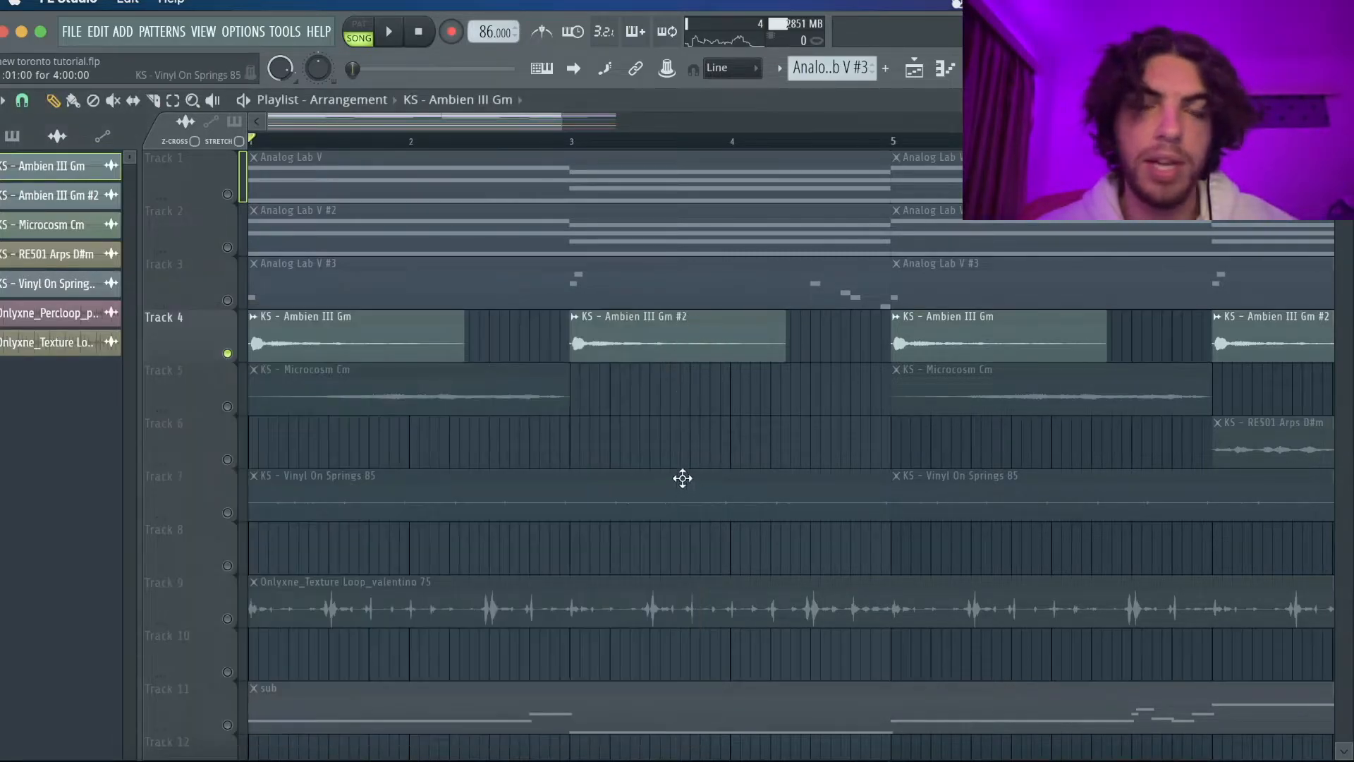
key("space")
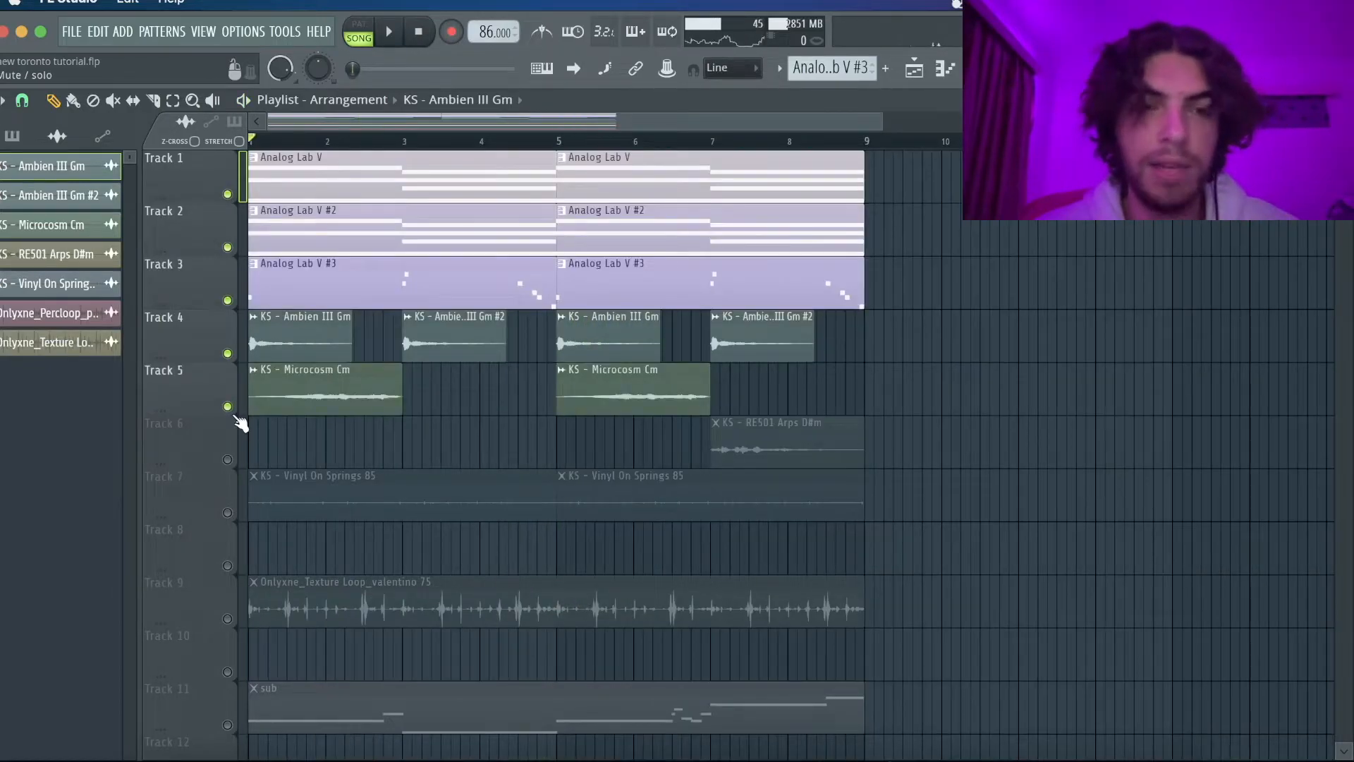
Step: Turn on playlist track 6 and examine the placement of its KS - RE501 Arps D#m clip
left_click(228, 459)
scroll(829, 454, "up", 5, "ctrl")
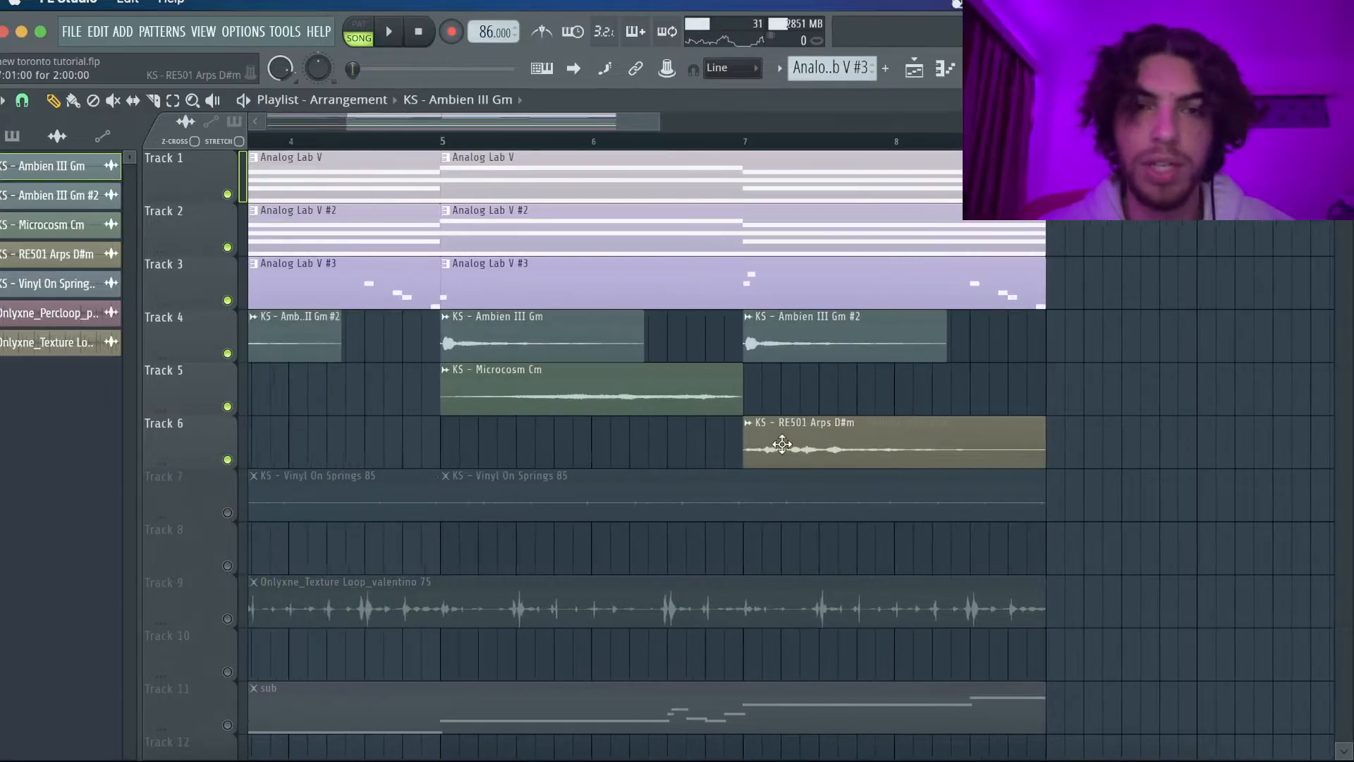
scroll(985, 432, "left", 2)
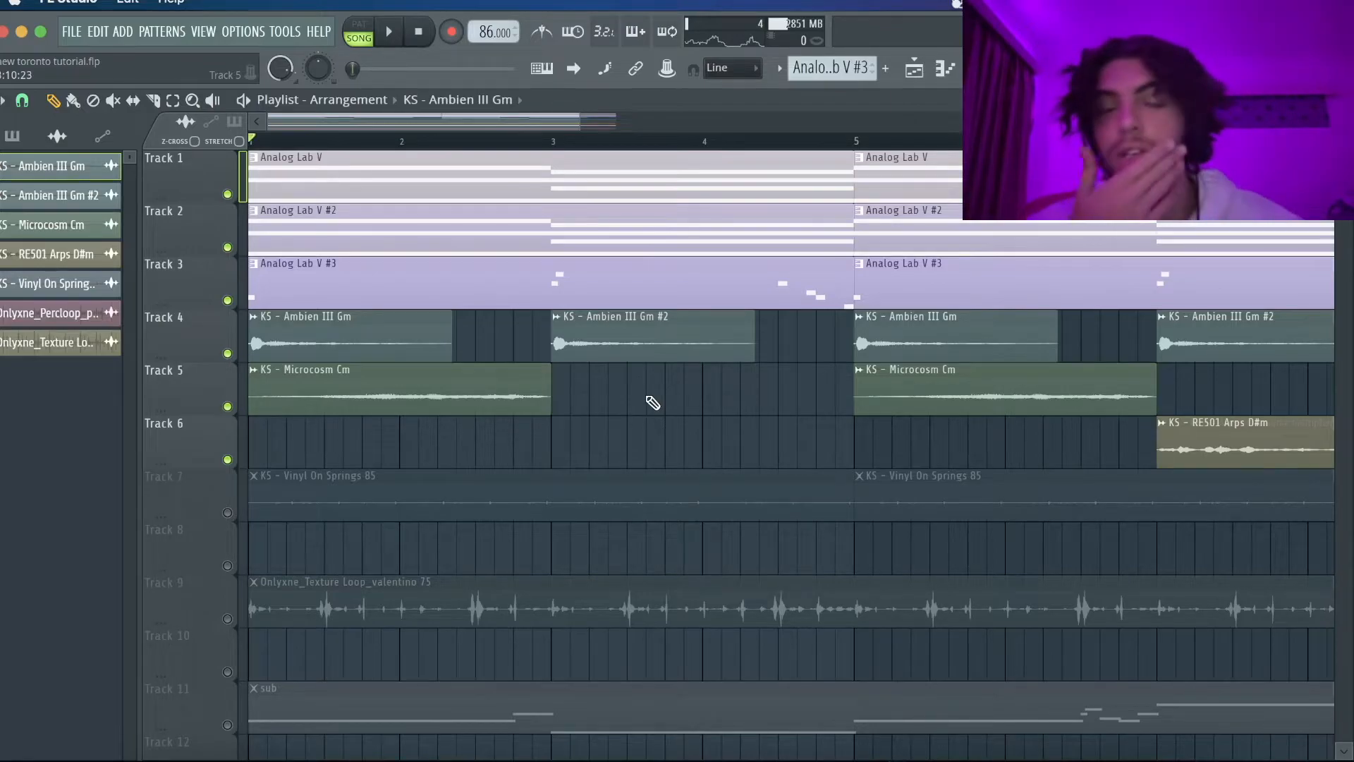
Step: Turn on playlist track 9 with the Onlyxne texture loop and track 7 with the KS - Vinyl On Springs 85 clips
scroll(369, 454, "down", 3)
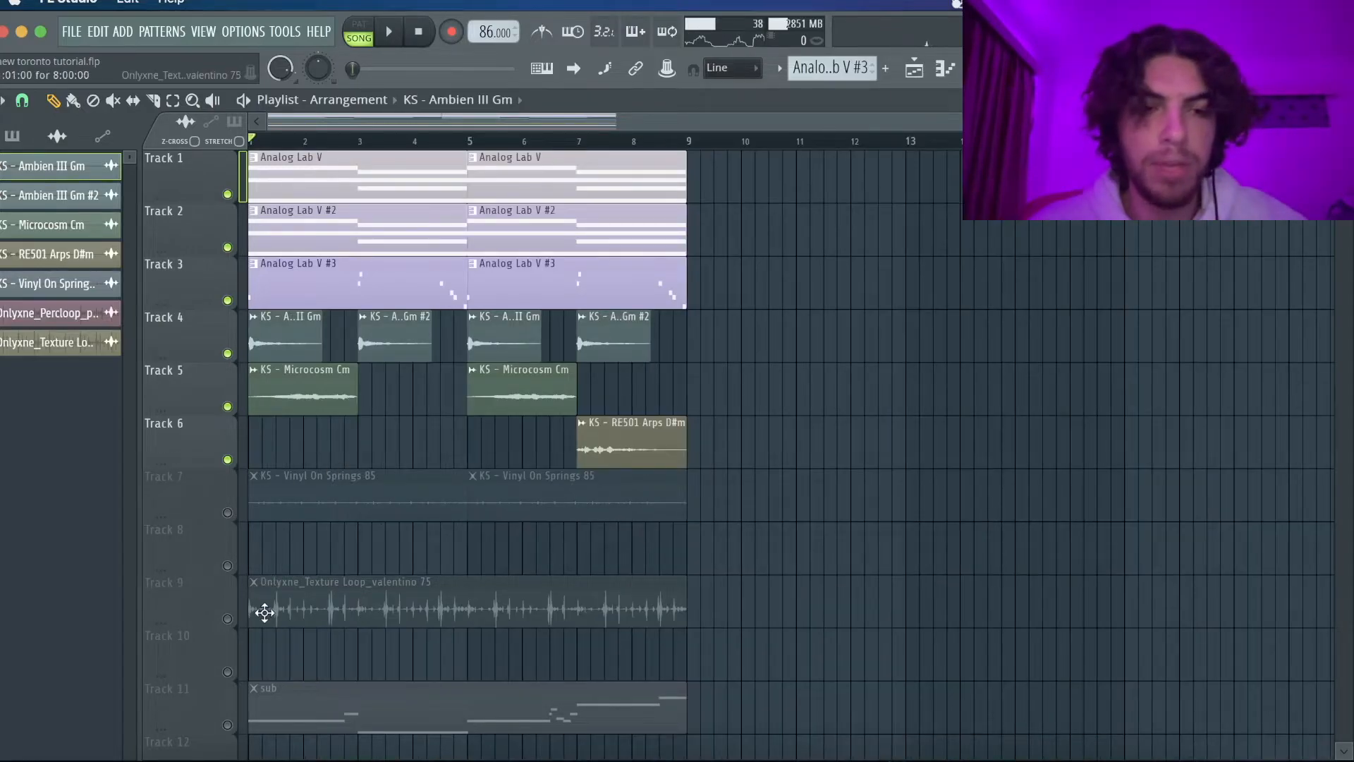
left_click(228, 618)
left_click(227, 513)
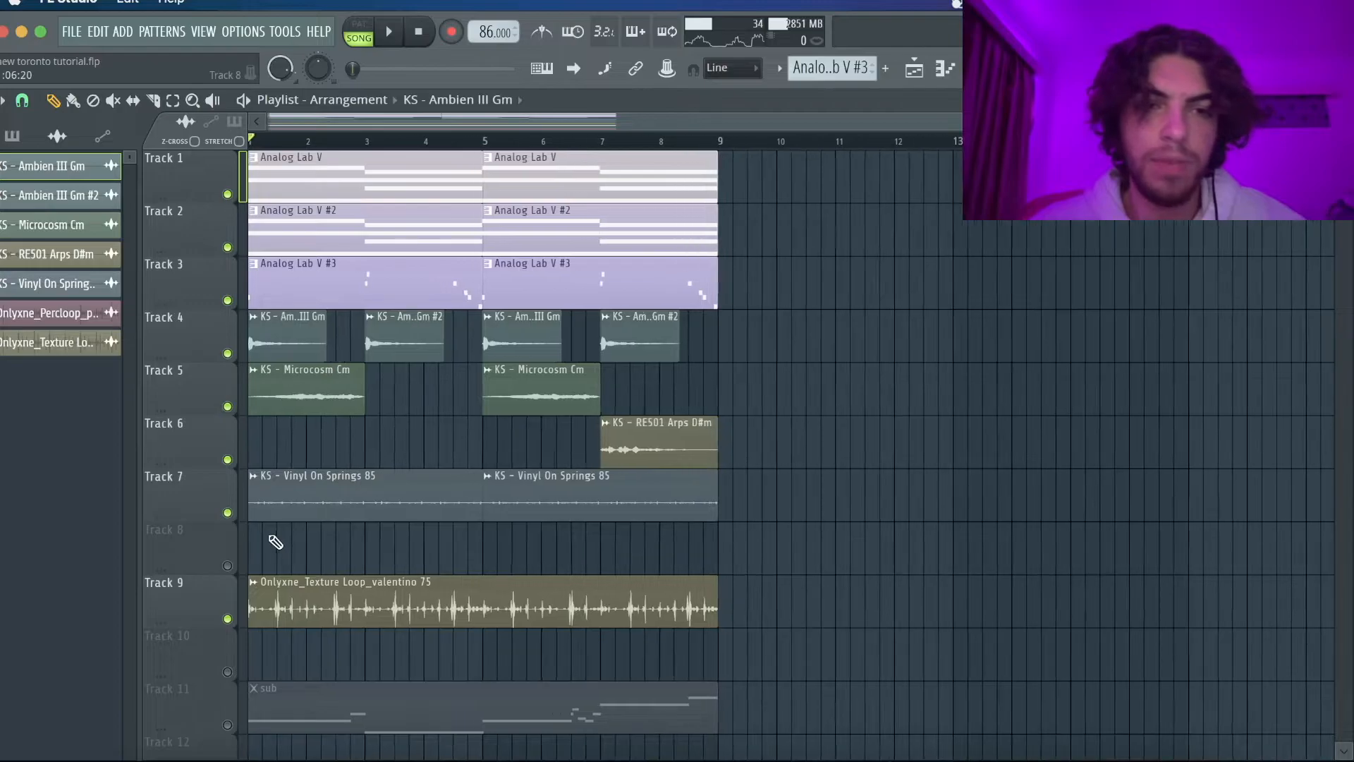
Step: Turn on all playlist tracks by soloing and unsoloing track 1, and mute track 11 with the sub pattern
scroll(278, 544, "up", 2)
right_click(228, 194)
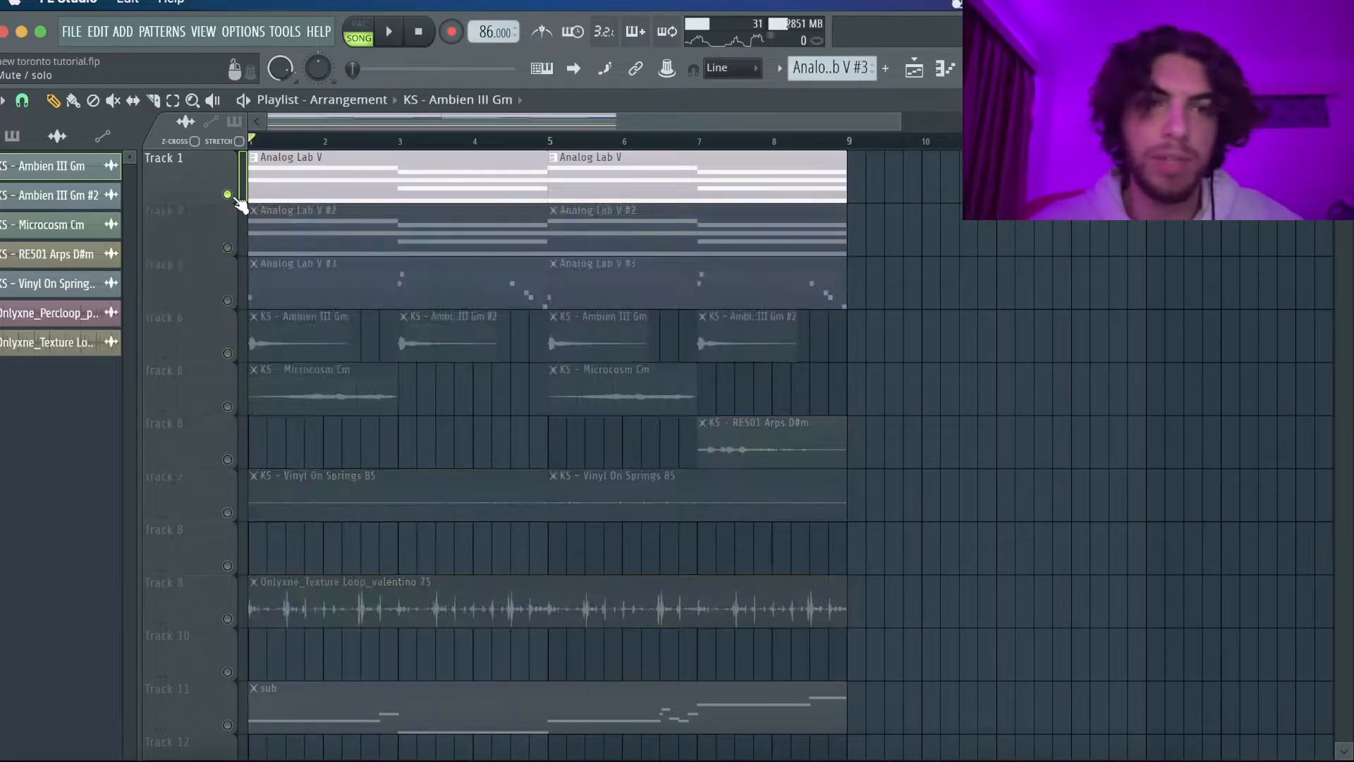
right_click(228, 194)
left_click(227, 725)
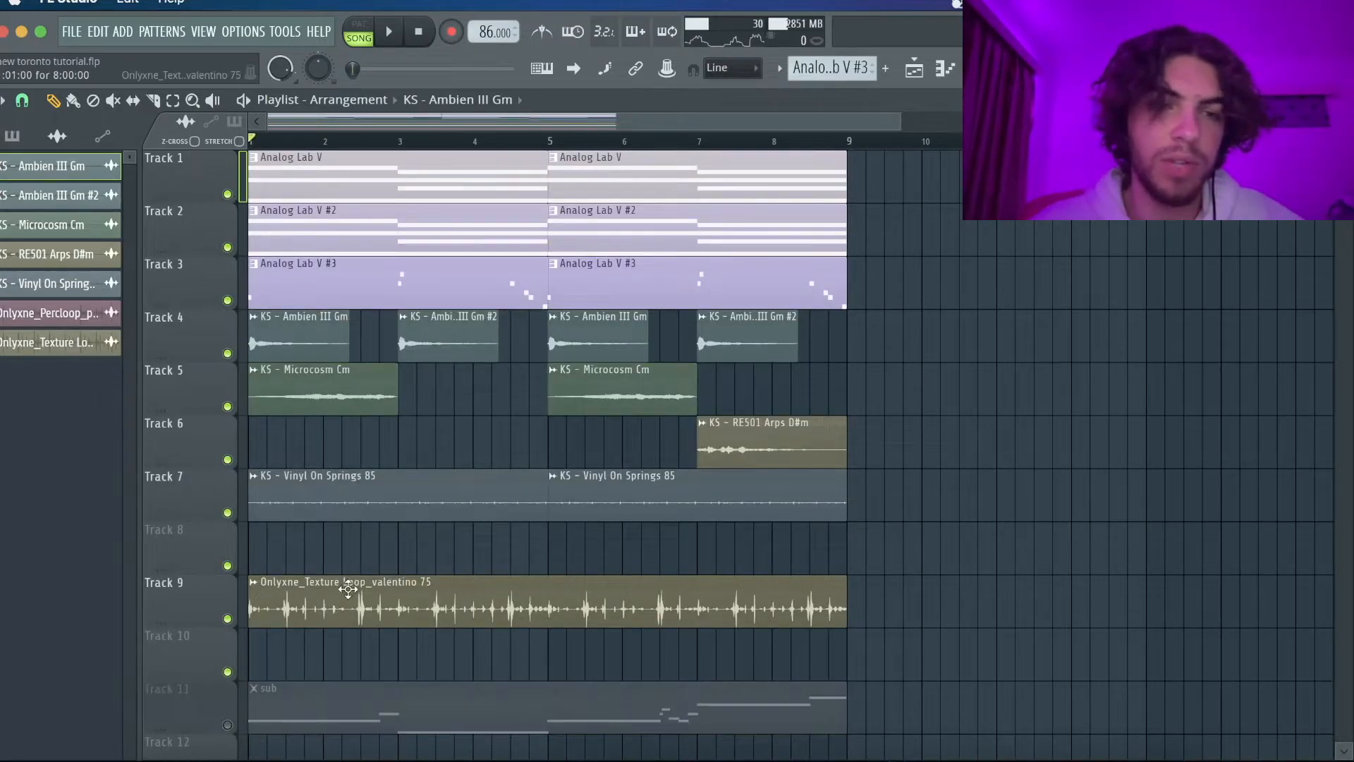
Step: Examine the sample settings of the Onlyxne_Texture Loop_valentino 75 clip on track 9 and close them
scroll(349, 591, "up", 3)
double_click(391, 603)
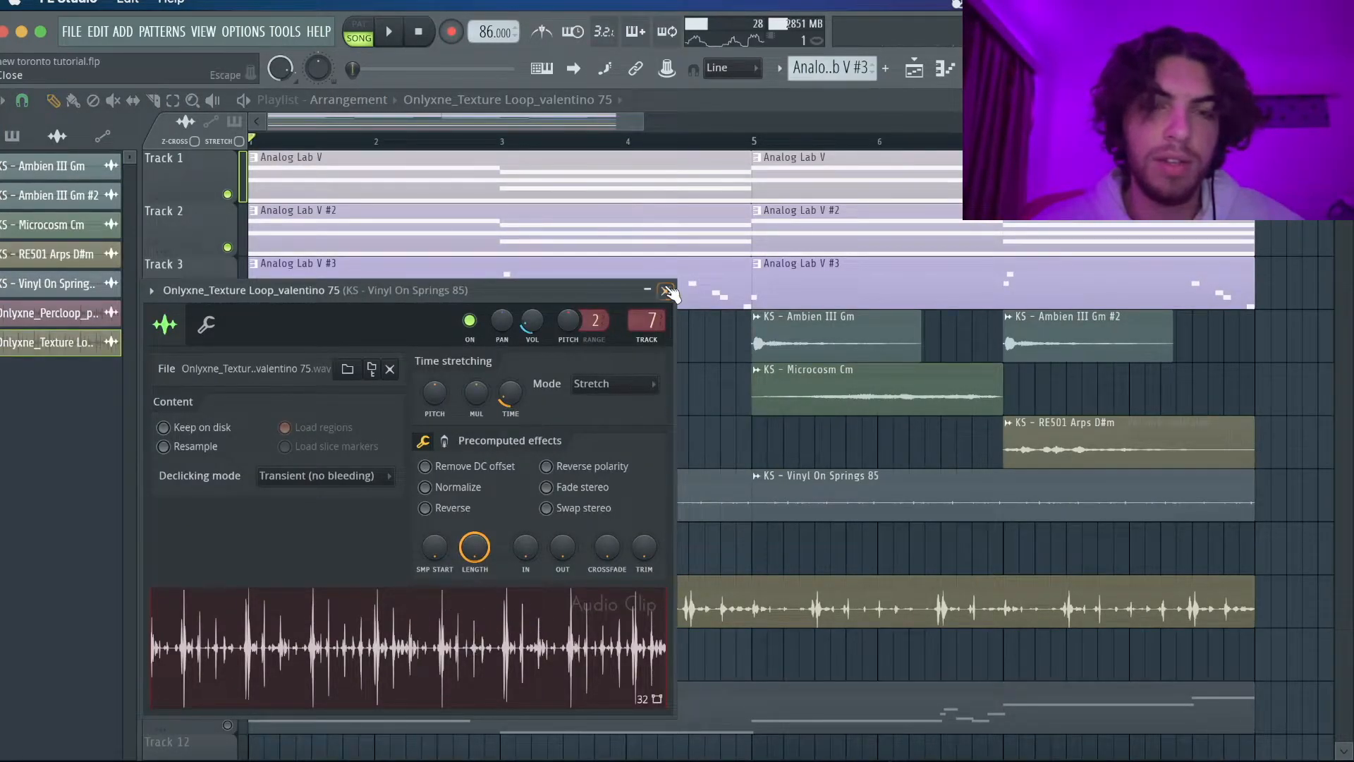
left_click(666, 290)
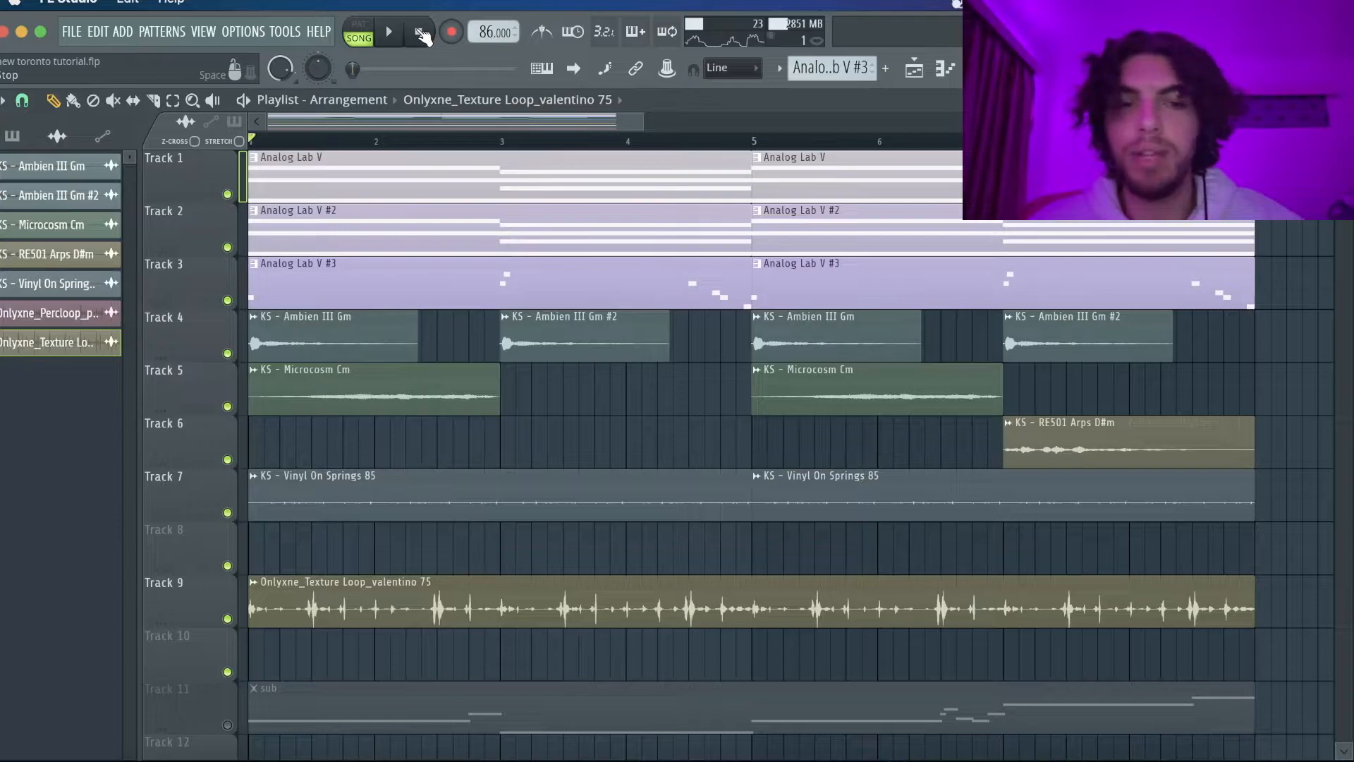
Step: Examine the sample settings of the KS - Vinyl On Springs 85 clip on track 7 and close them
double_click(332, 491)
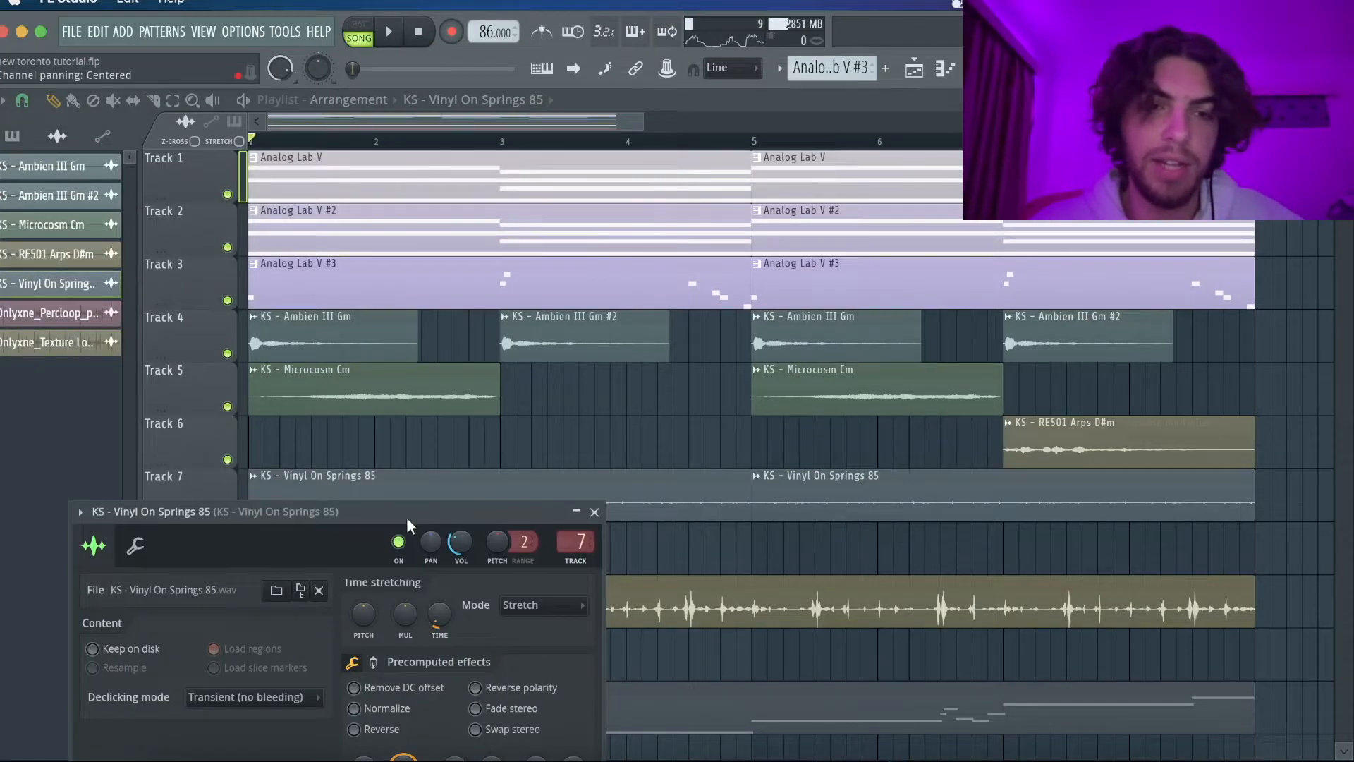
left_click_drag(408, 522, 463, 271)
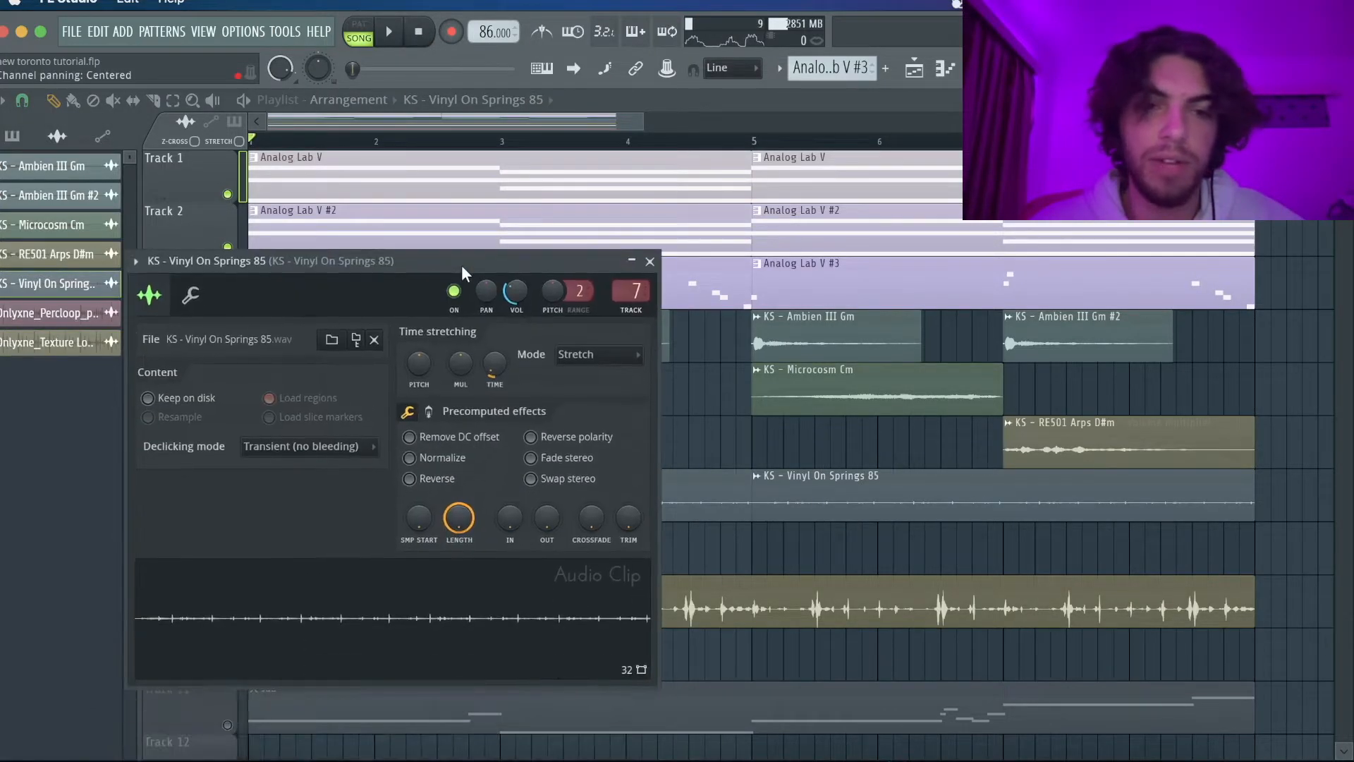
left_click(648, 264)
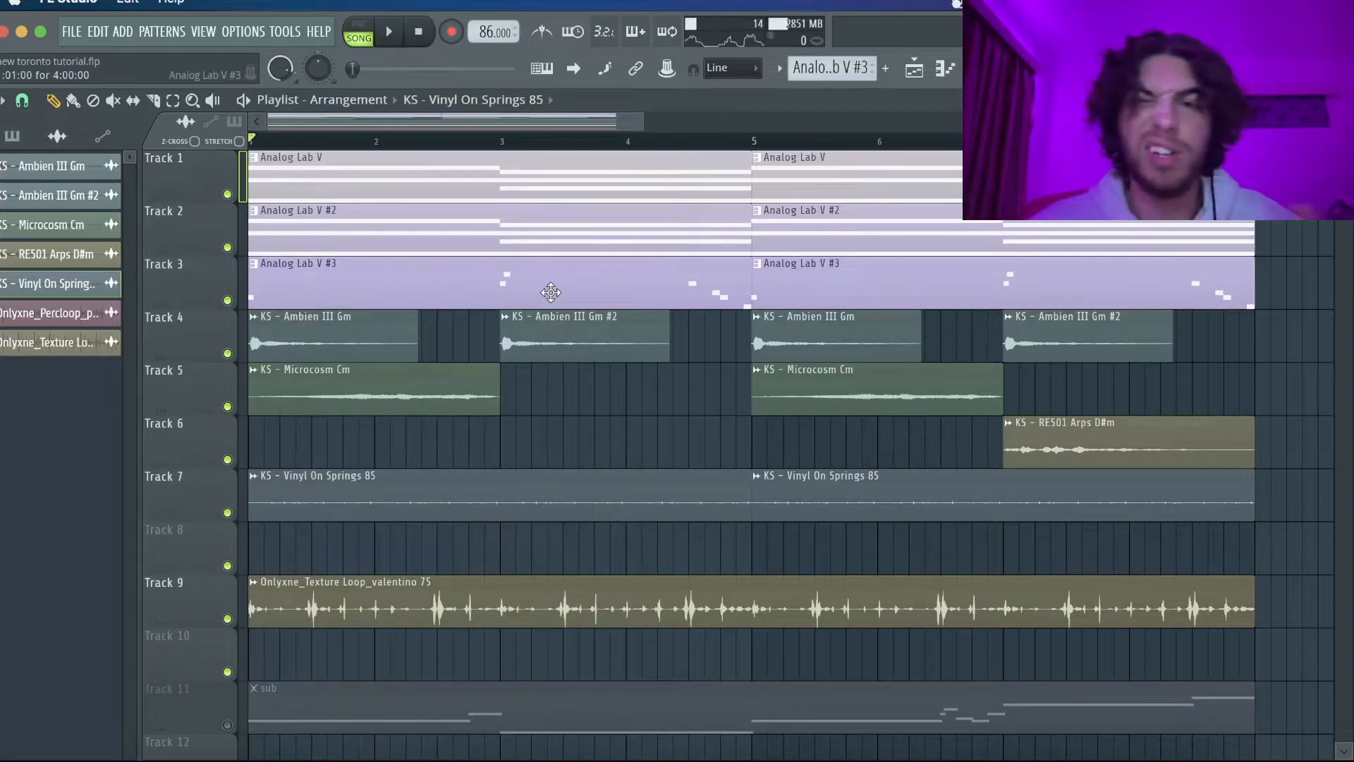
scroll(557, 412, "down", 4)
scroll(558, 412, "up", 4)
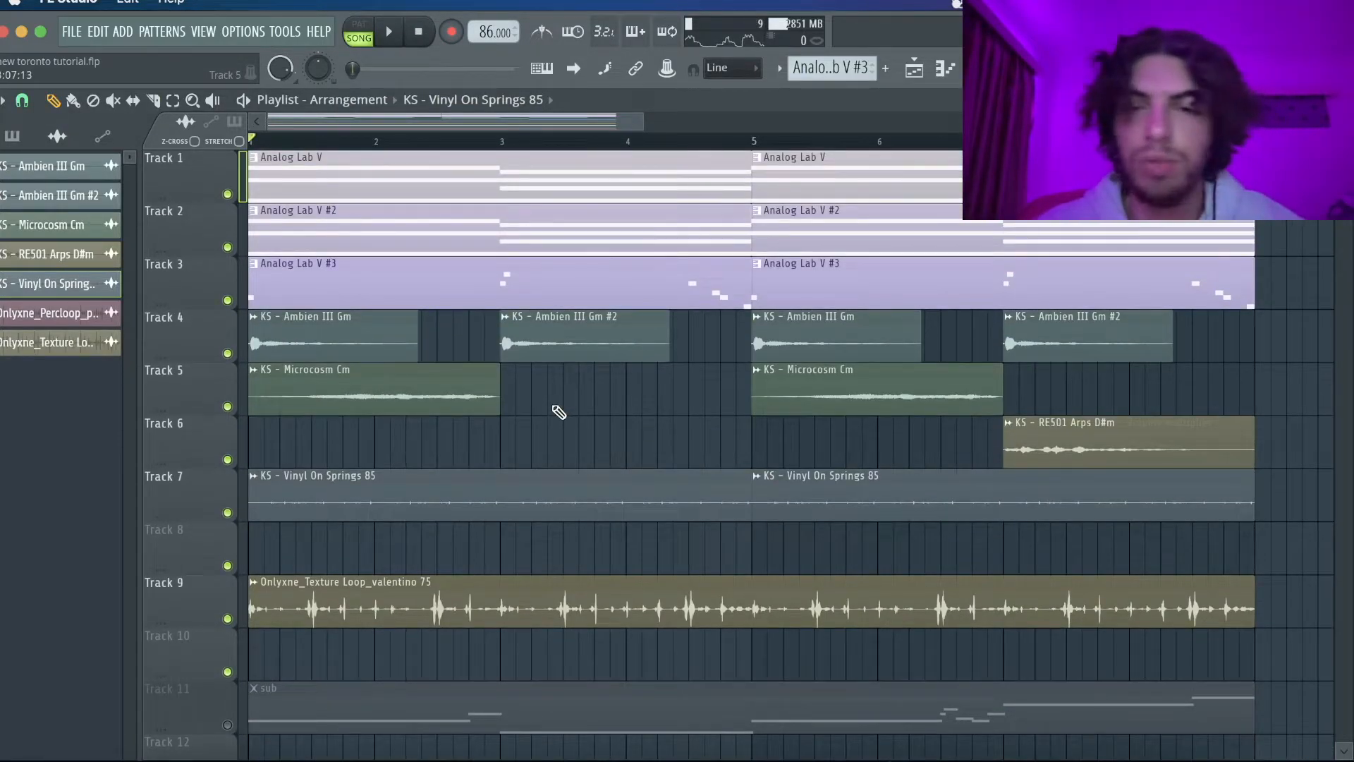
scroll(555, 417, "down", 1)
scroll(554, 417, "up", 1)
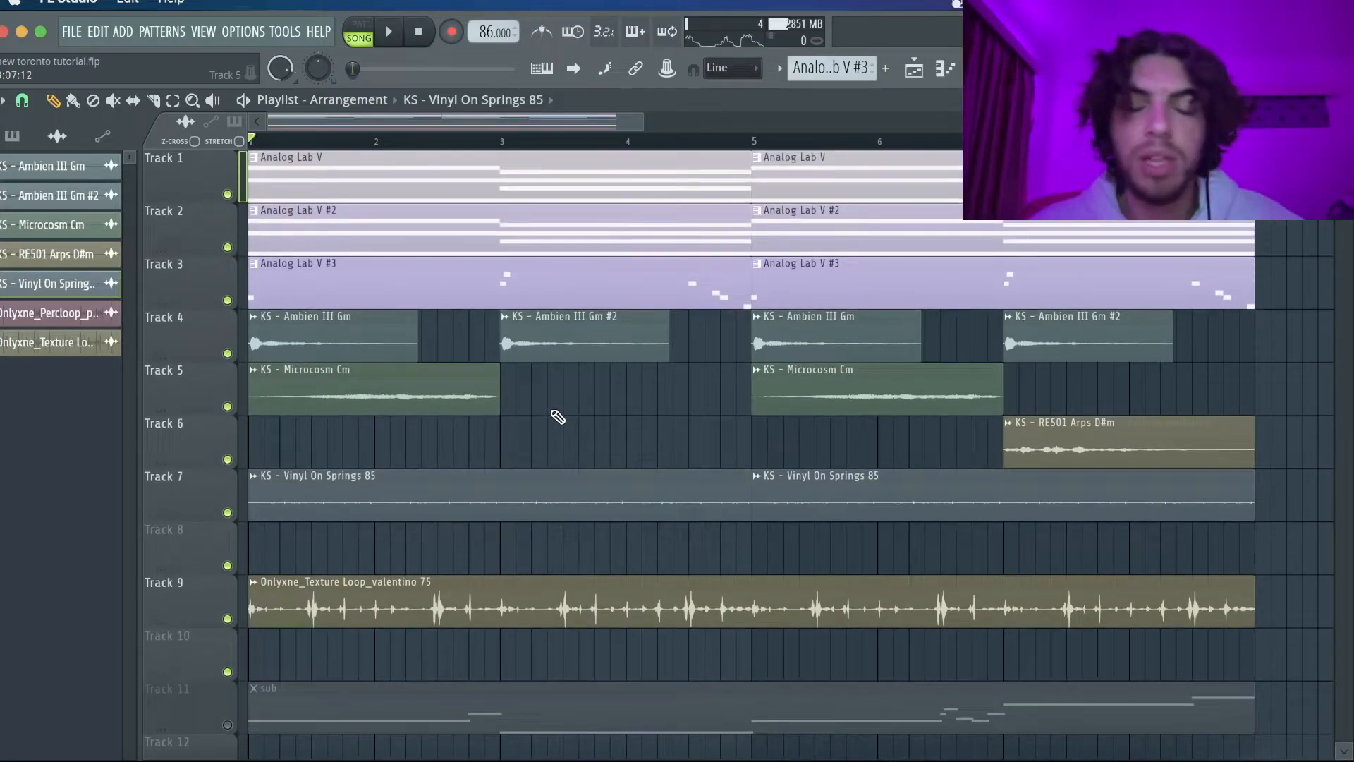
Step: Turn on track 11 with the sub pattern, and briefly view the channel rack
left_click(228, 724)
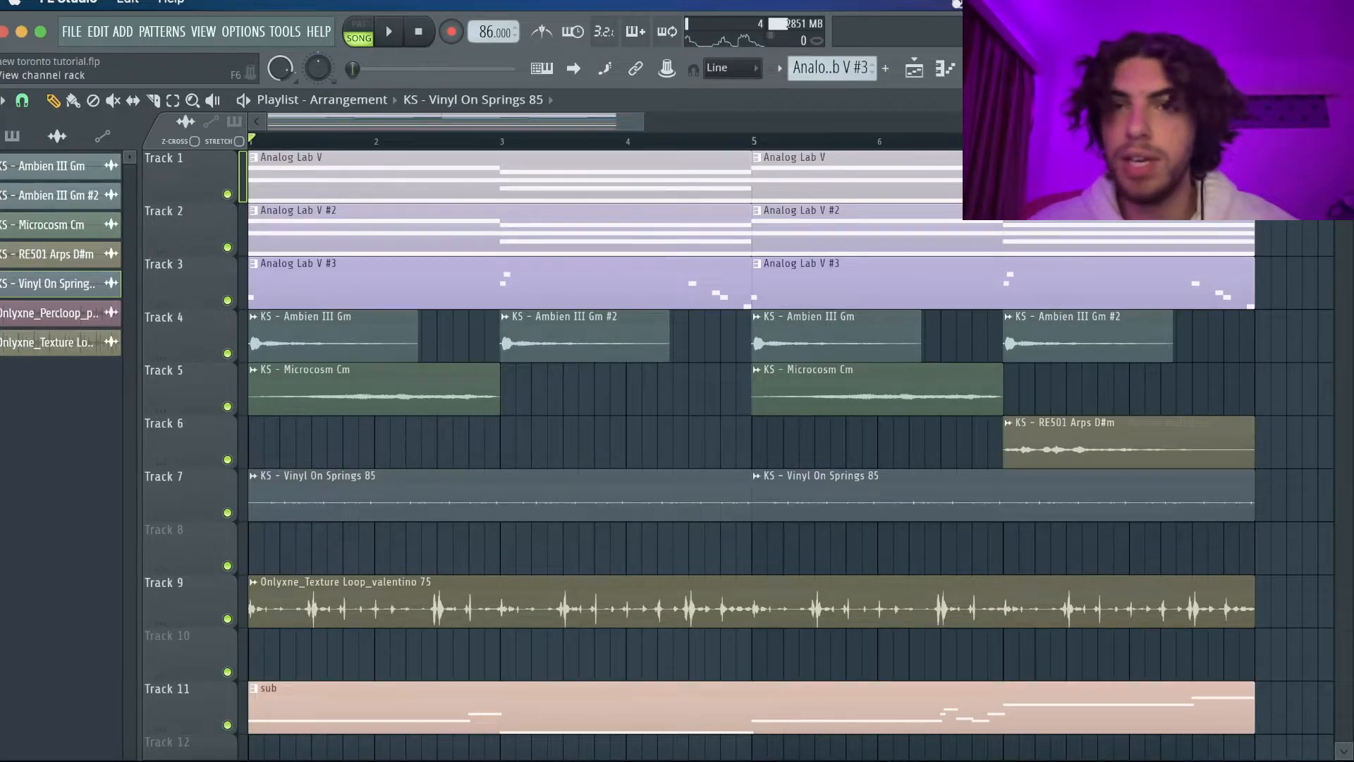
key("F6")
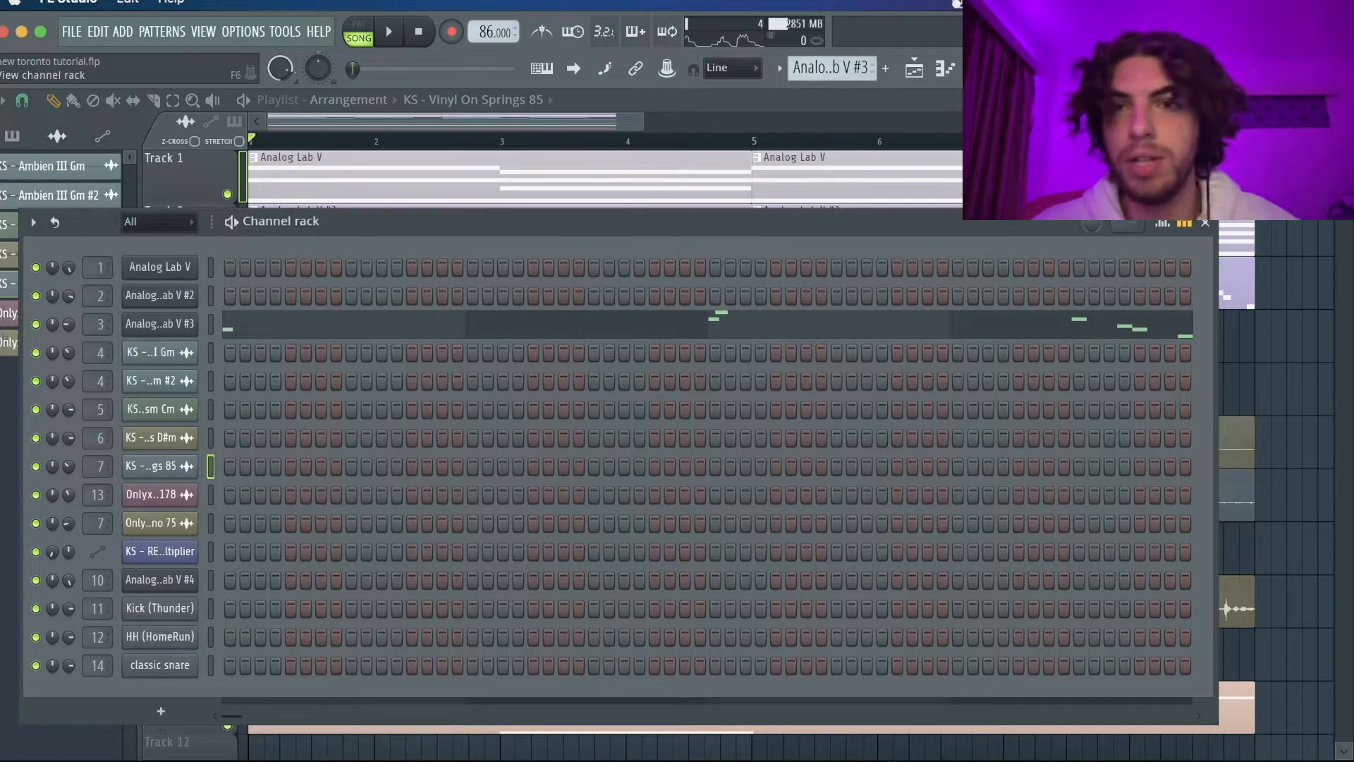
key("F6")
scroll(786, 424, "down", 3)
scroll(780, 423, "up", 3)
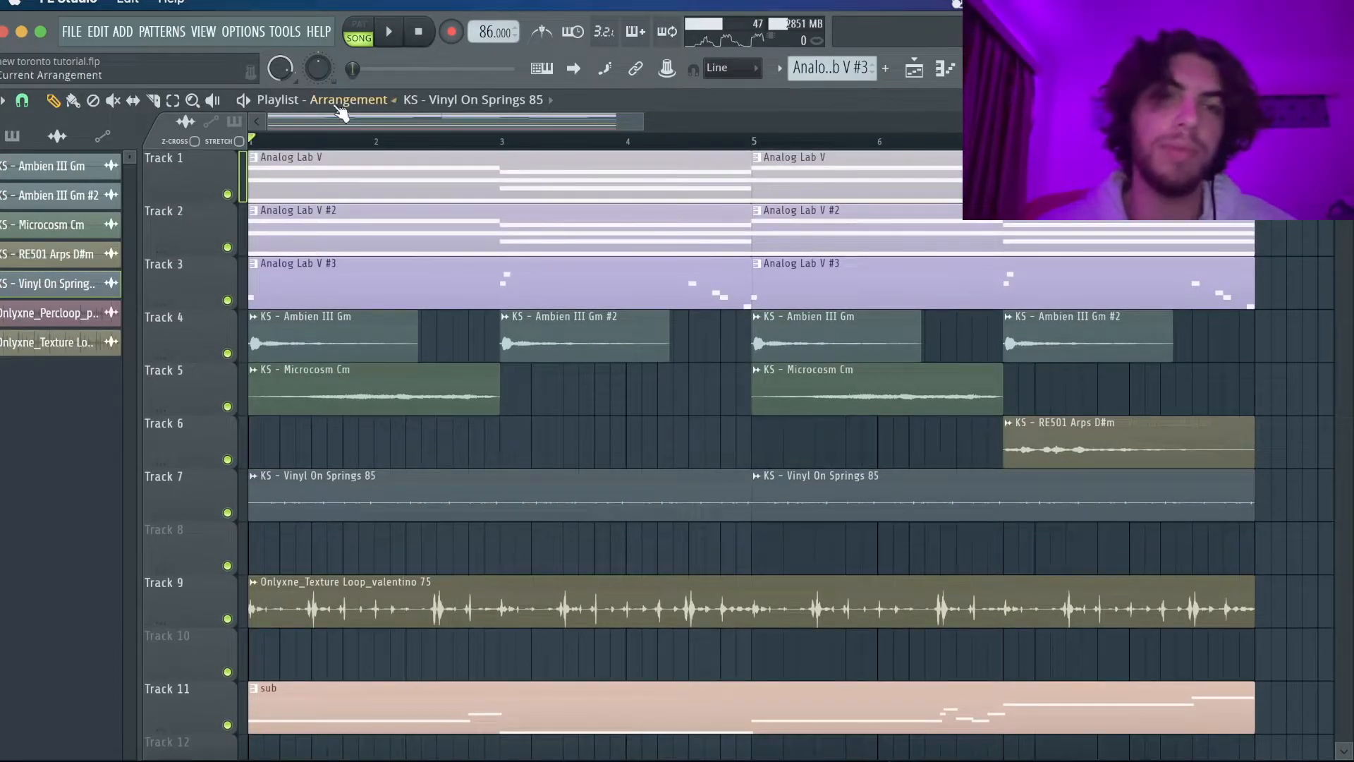
Step: Unmute the Pattern 5 clips on track 13 and the Onlyxne_Percloop_proud 178 clips on track 14
scroll(572, 512, "down", 4)
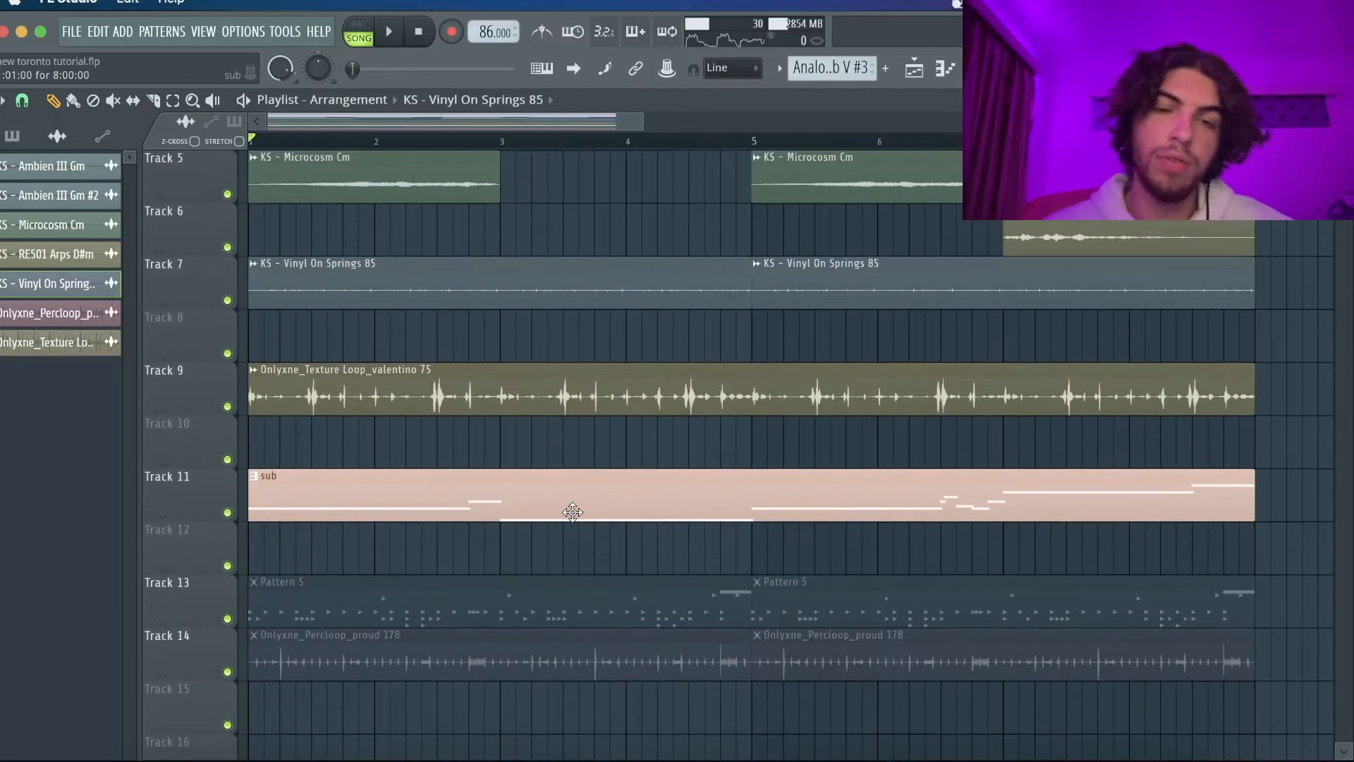
key("t")
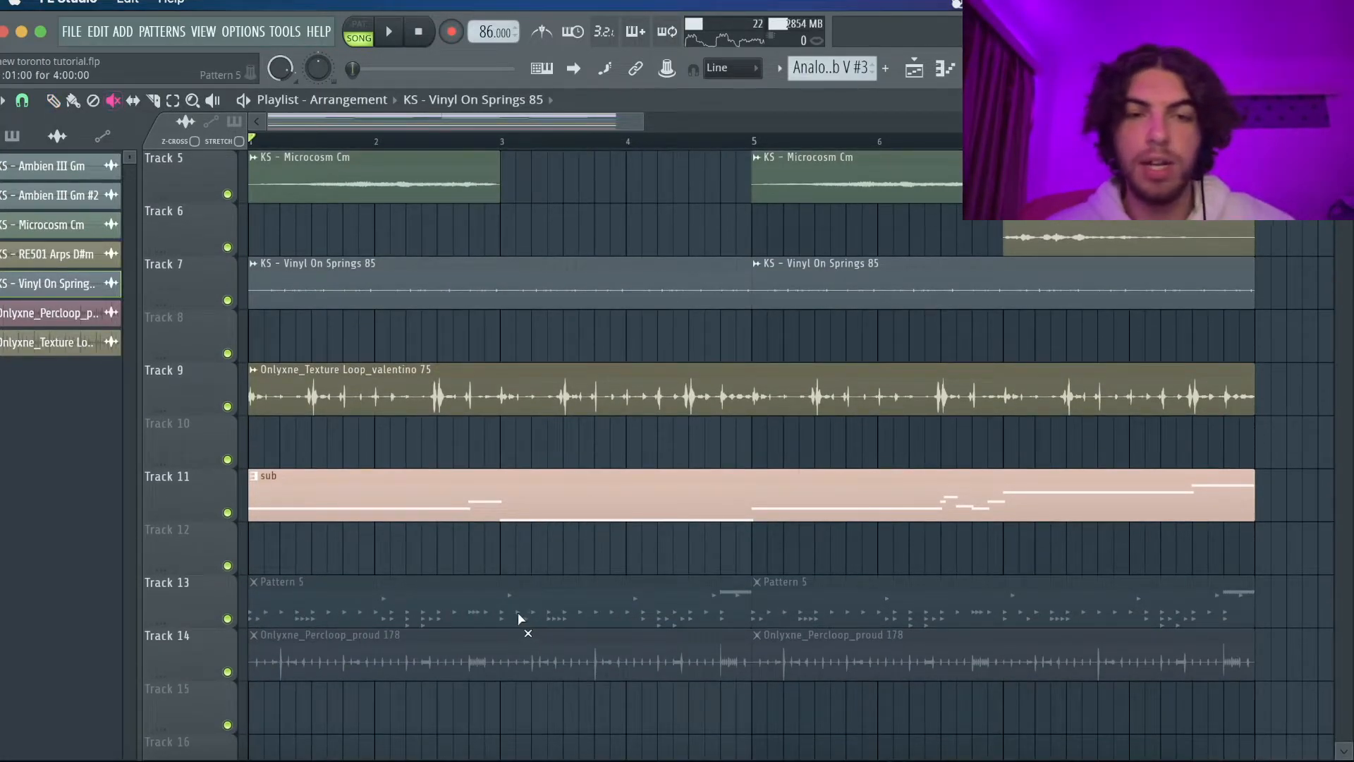
left_click(508, 615)
left_click(863, 638)
key("p")
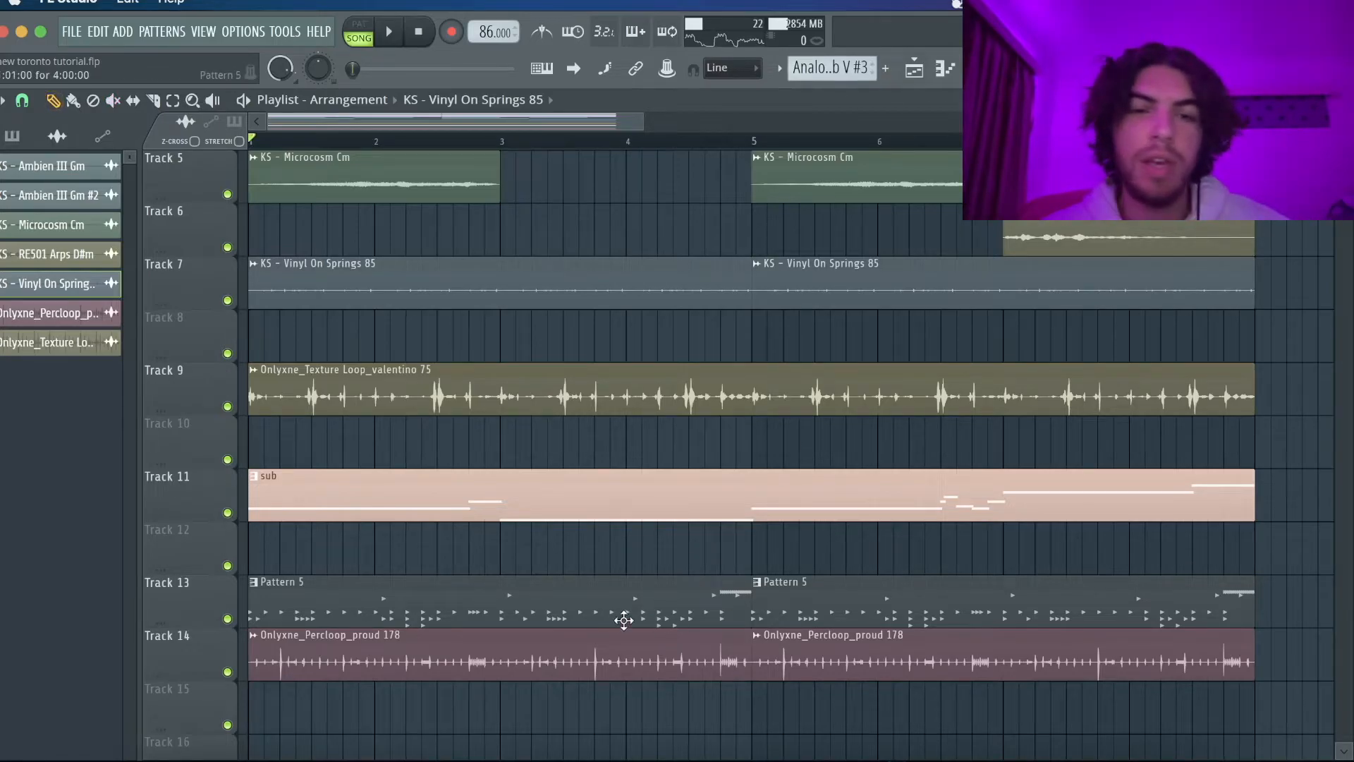
Step: Examine Pattern 5's kick steps in the channel rack in pattern mode with hi-hat and snare muted, and return to song mode
left_click(617, 620)
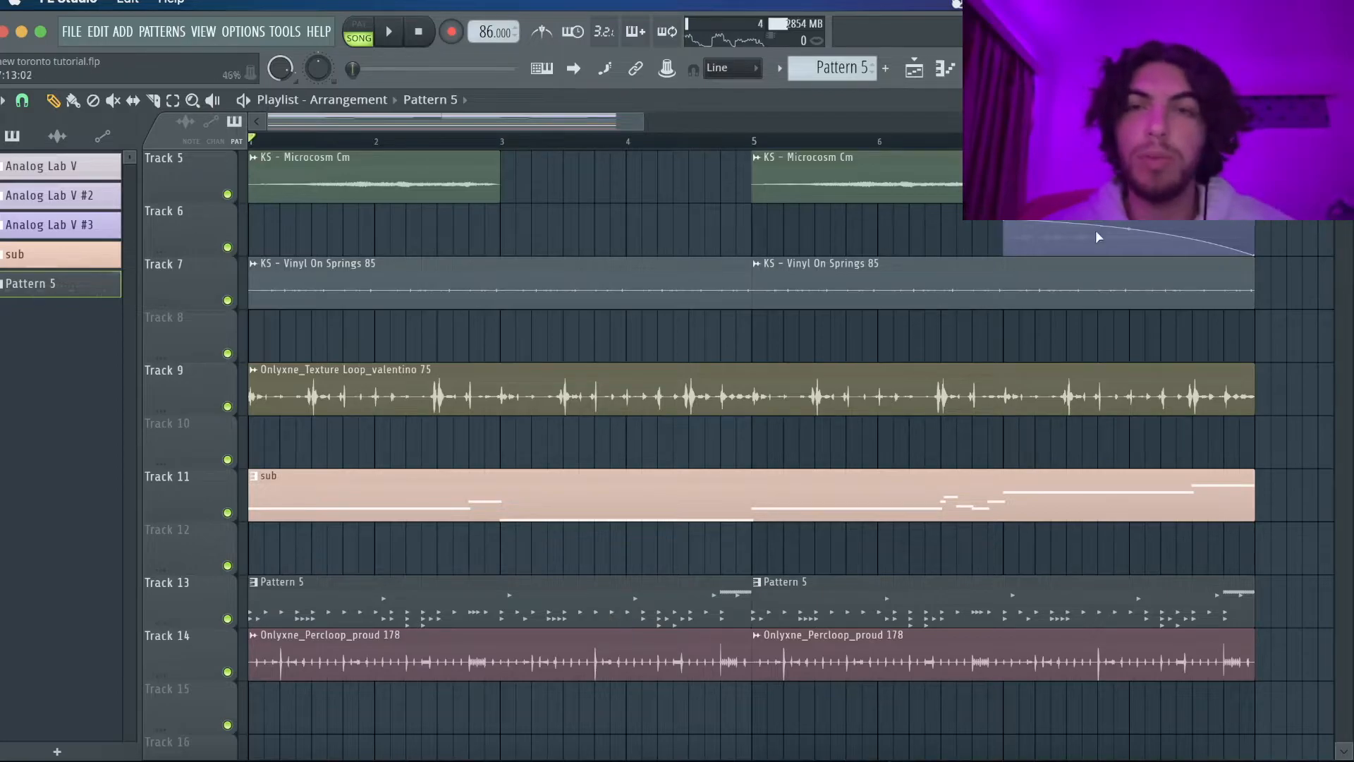
key("F6")
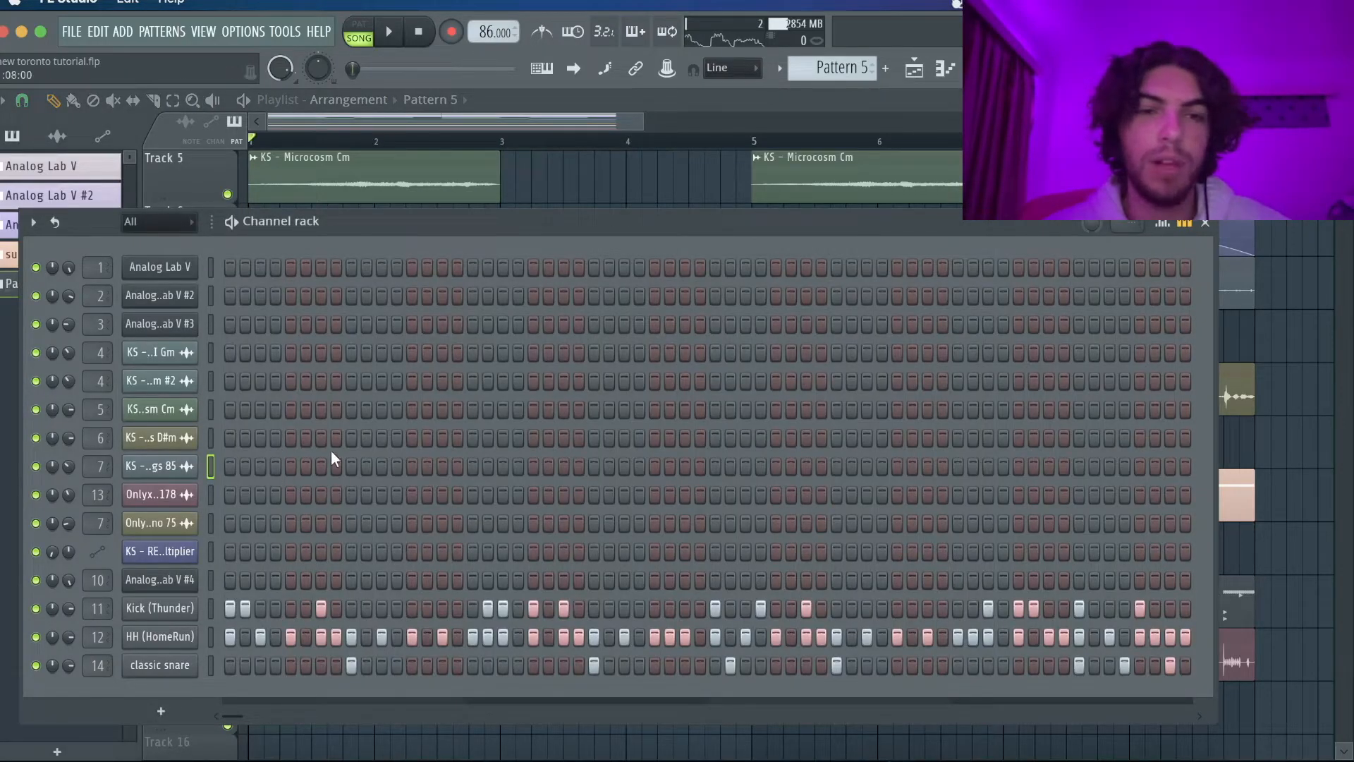
key("l")
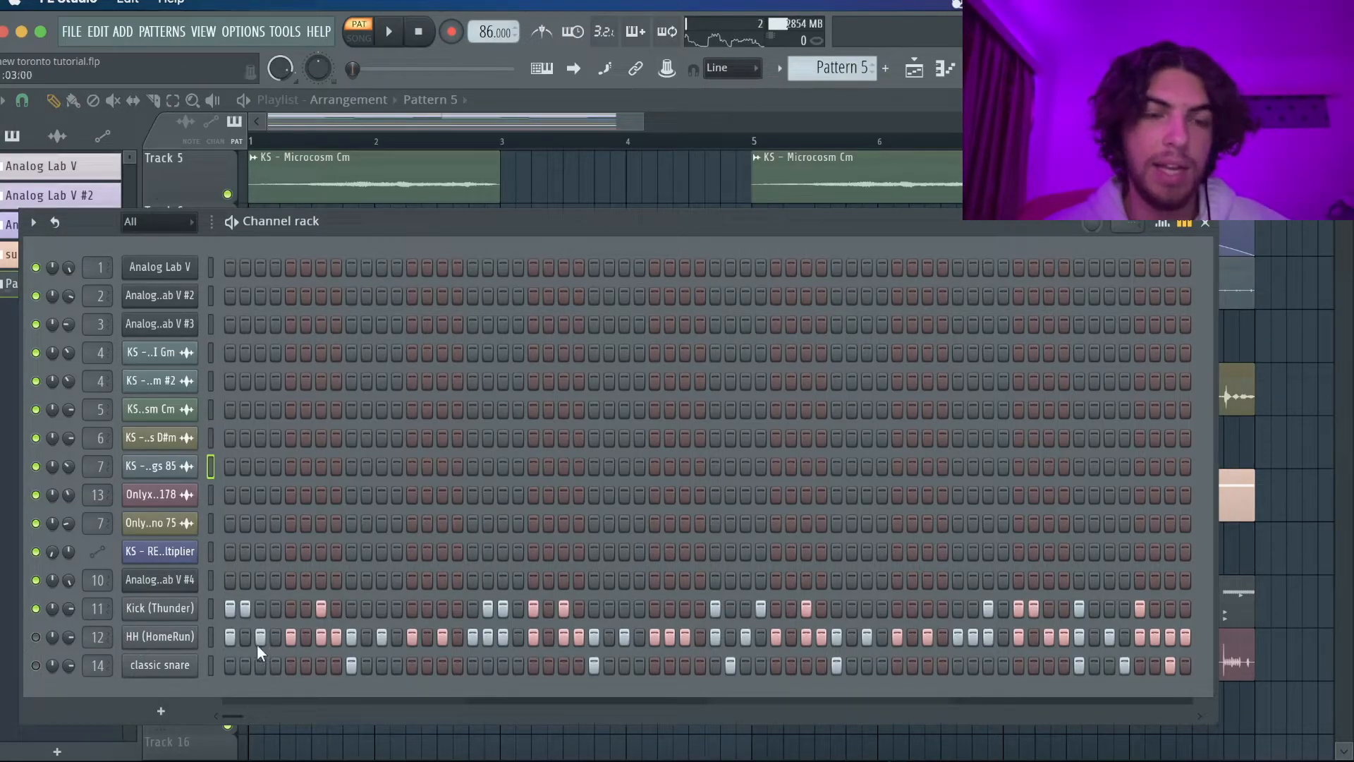
left_click(370, 39)
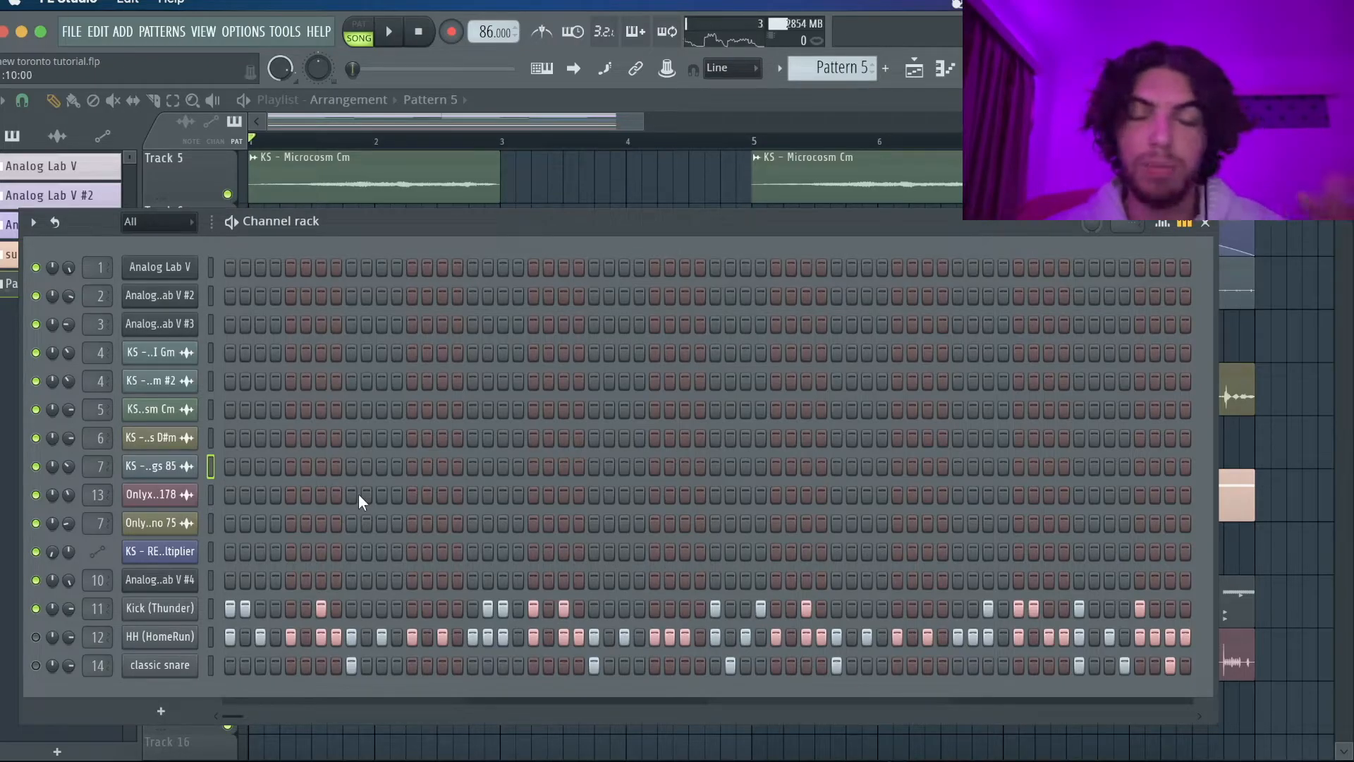
Step: Turn the HH (HomeRun) and classic snare channels back on and close the channel rack
left_click(35, 637)
left_click(35, 665)
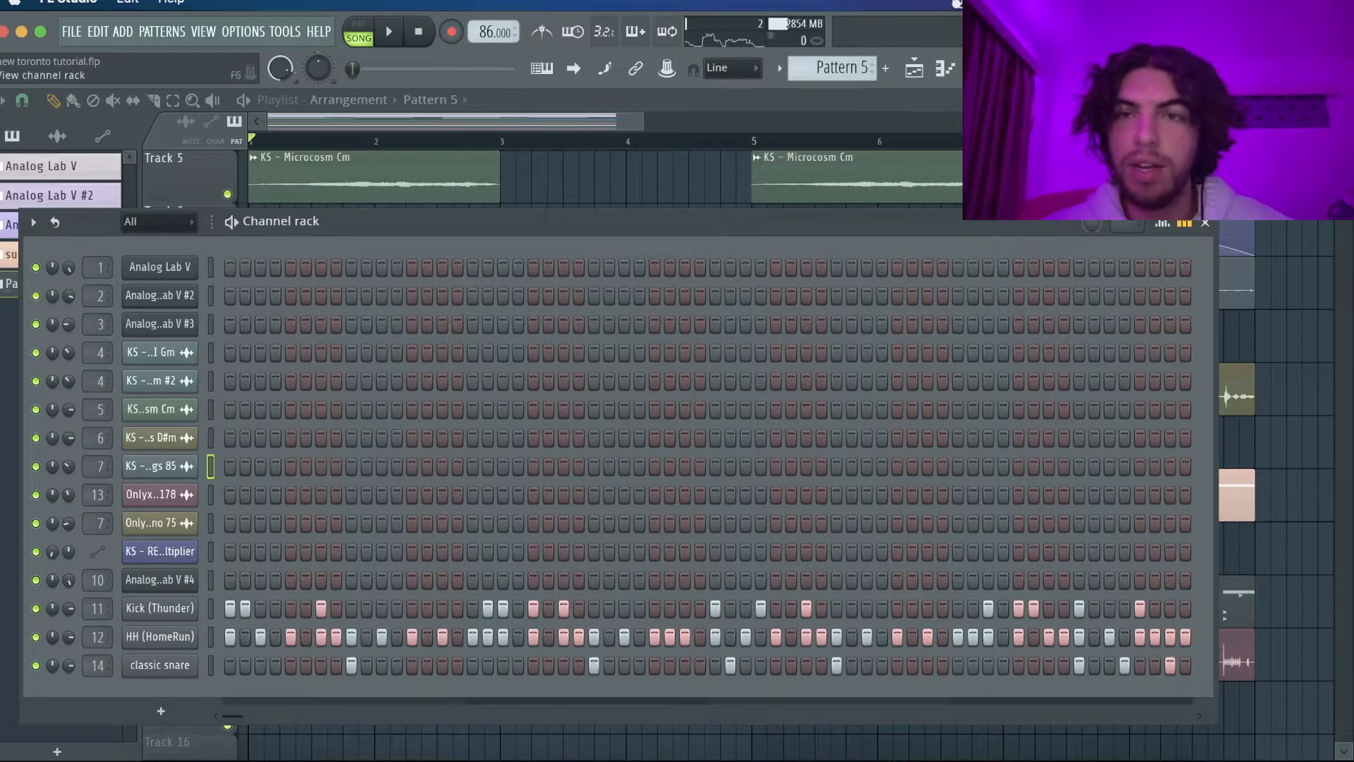
key("F6")
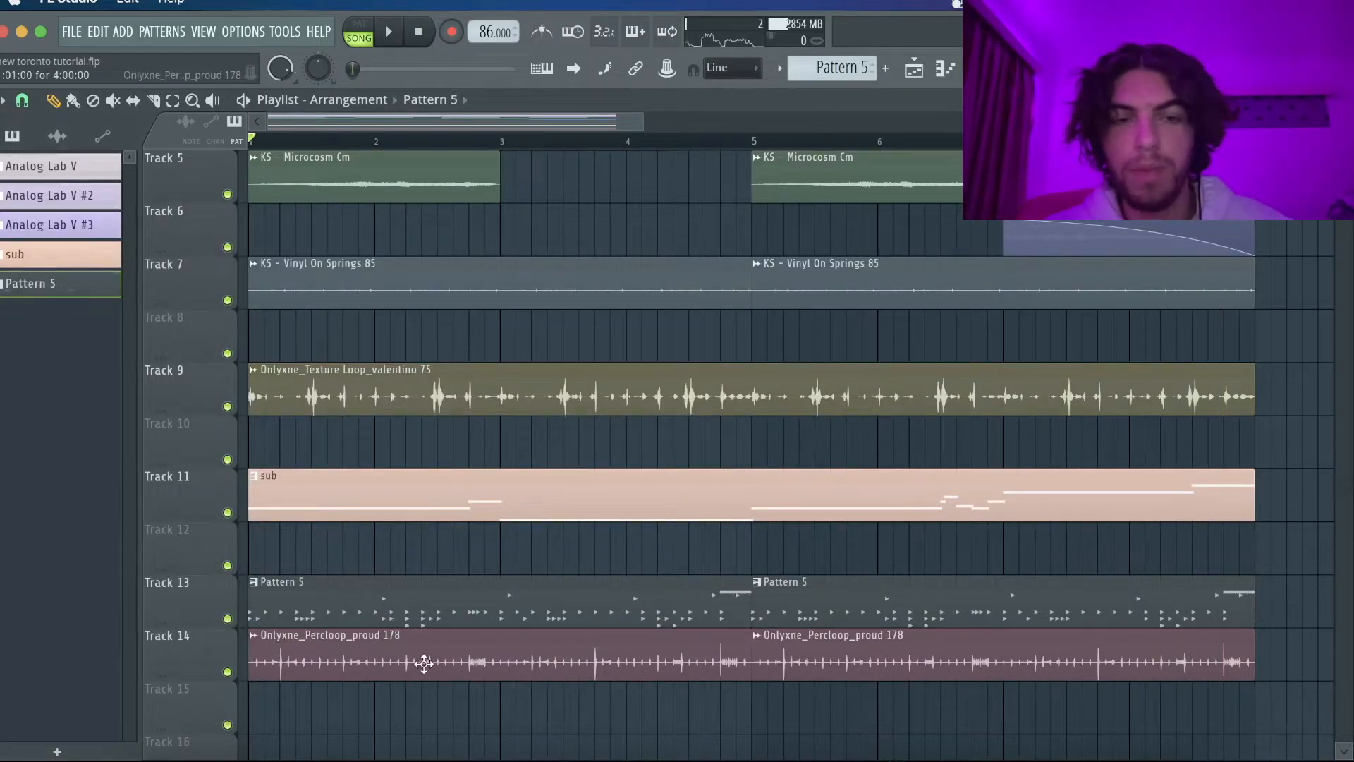
Step: Play the arrangement with track 13's Pattern 5 clips muted, stop playback and turn track 13 back on
left_click(227, 619)
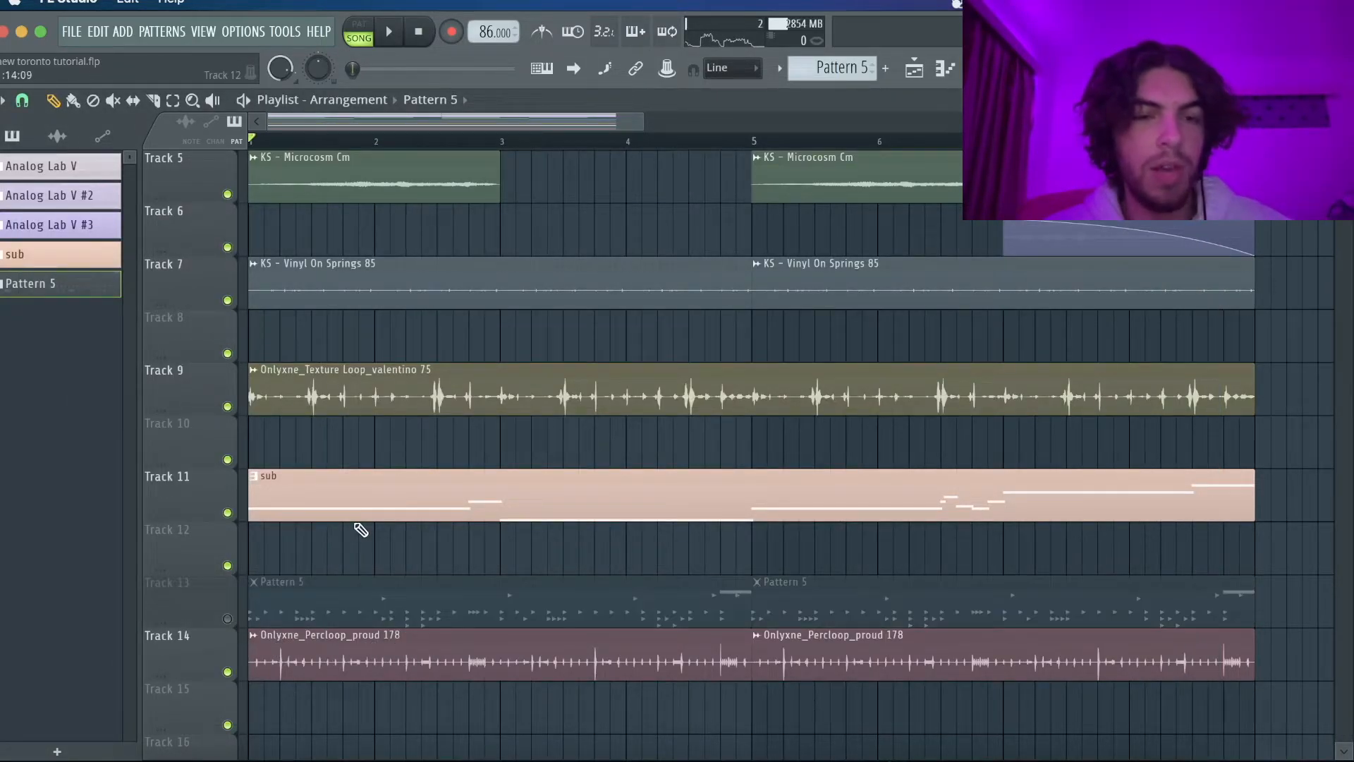
key("space")
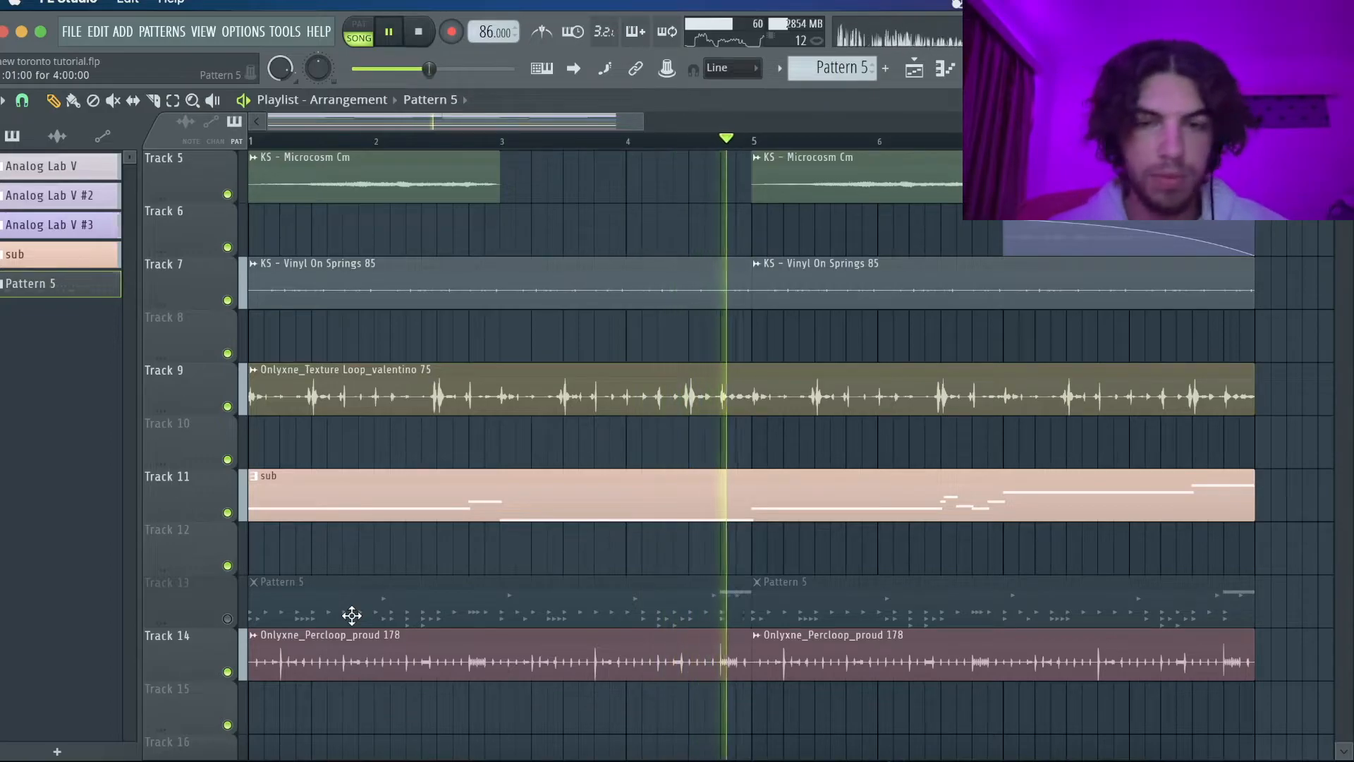
key("space")
left_click(228, 618)
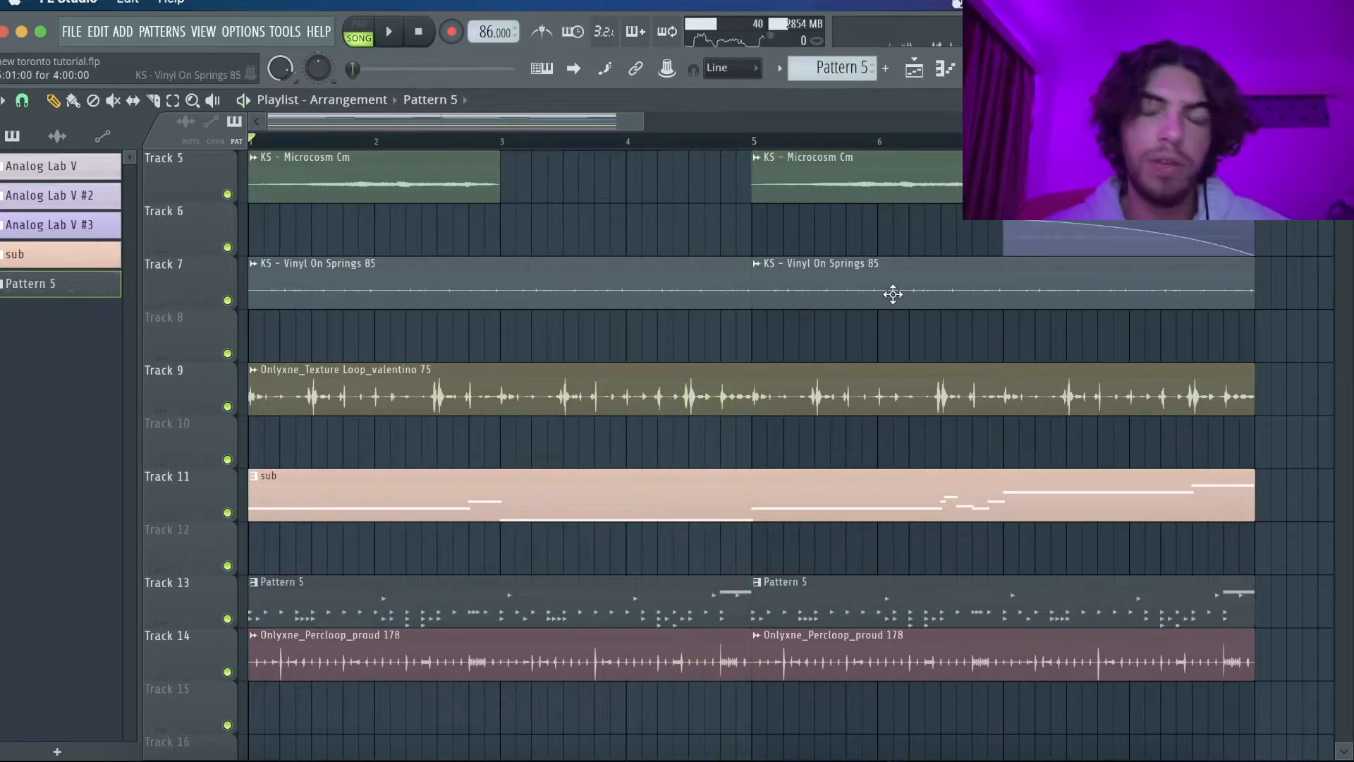
Step: Mute the classic snare and HH (HomeRun) channels to review the Kick (Thunder) steps, and turn both back on
key("F6")
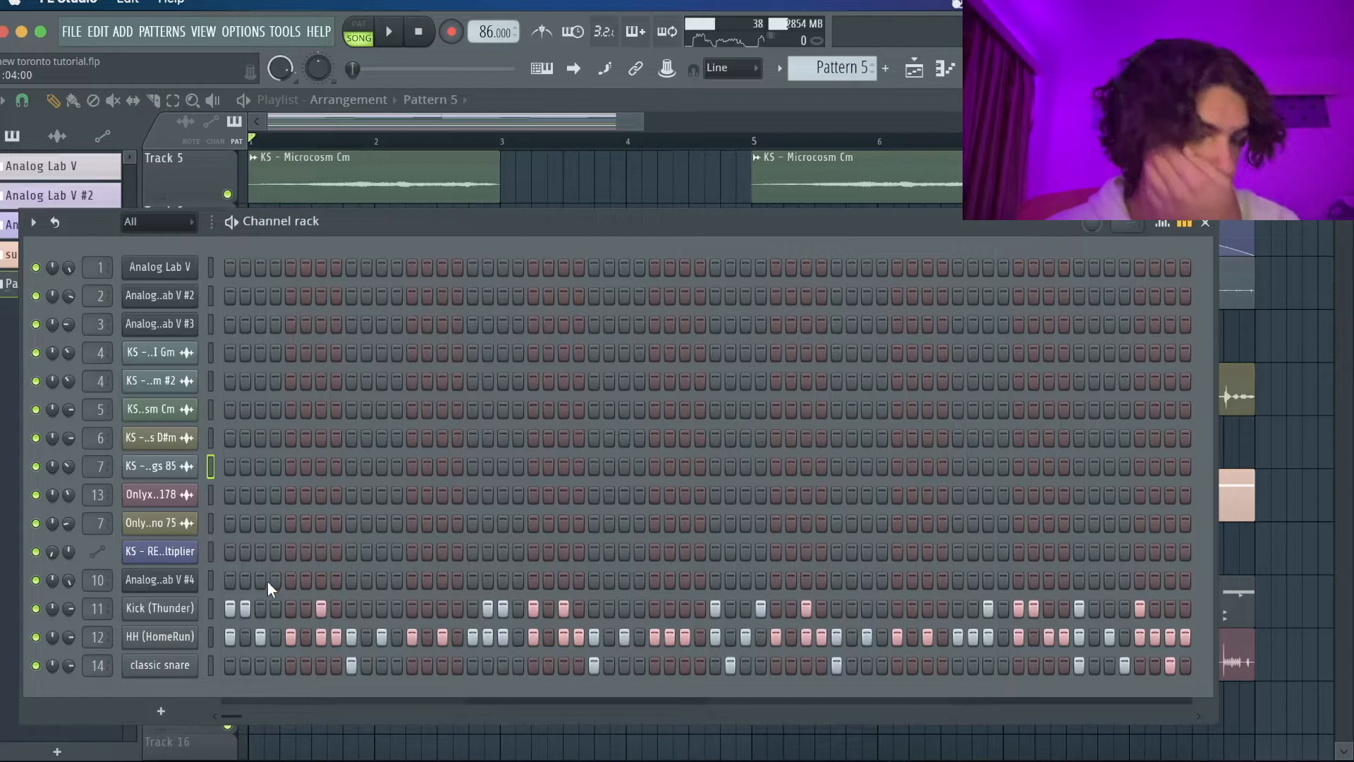
left_click_drag(36, 665, 36, 637)
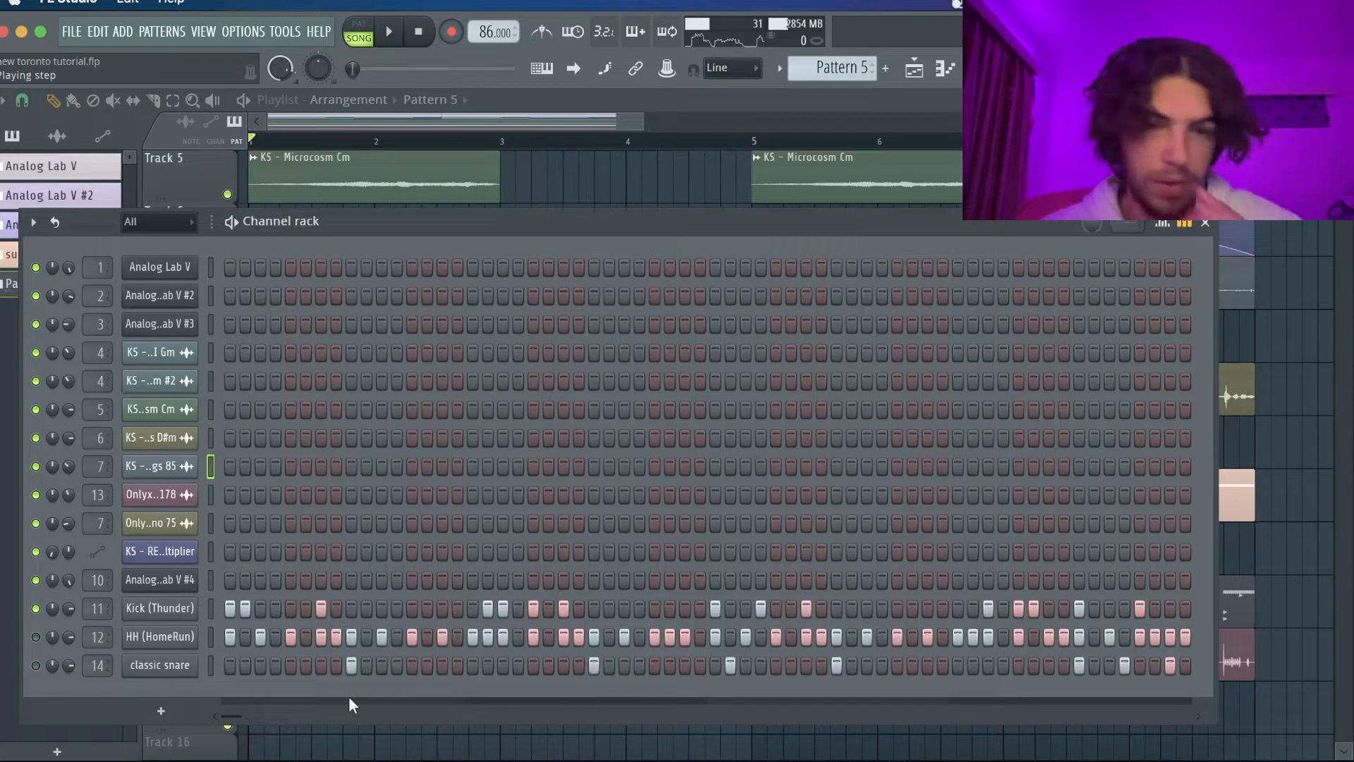
left_click_drag(36, 665, 36, 637)
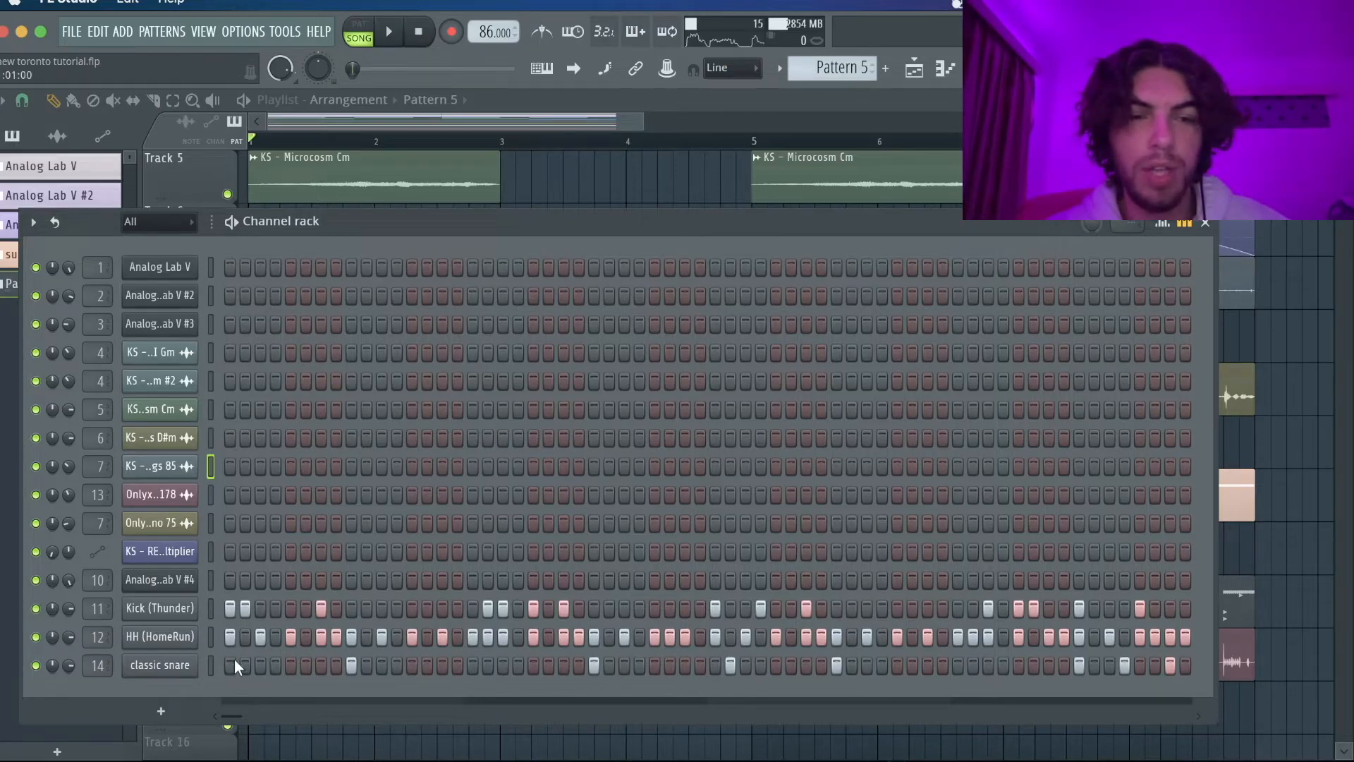
Step: Examine the classic snare channel's notes in the piano roll and close it
left_click(165, 668)
left_click(165, 668)
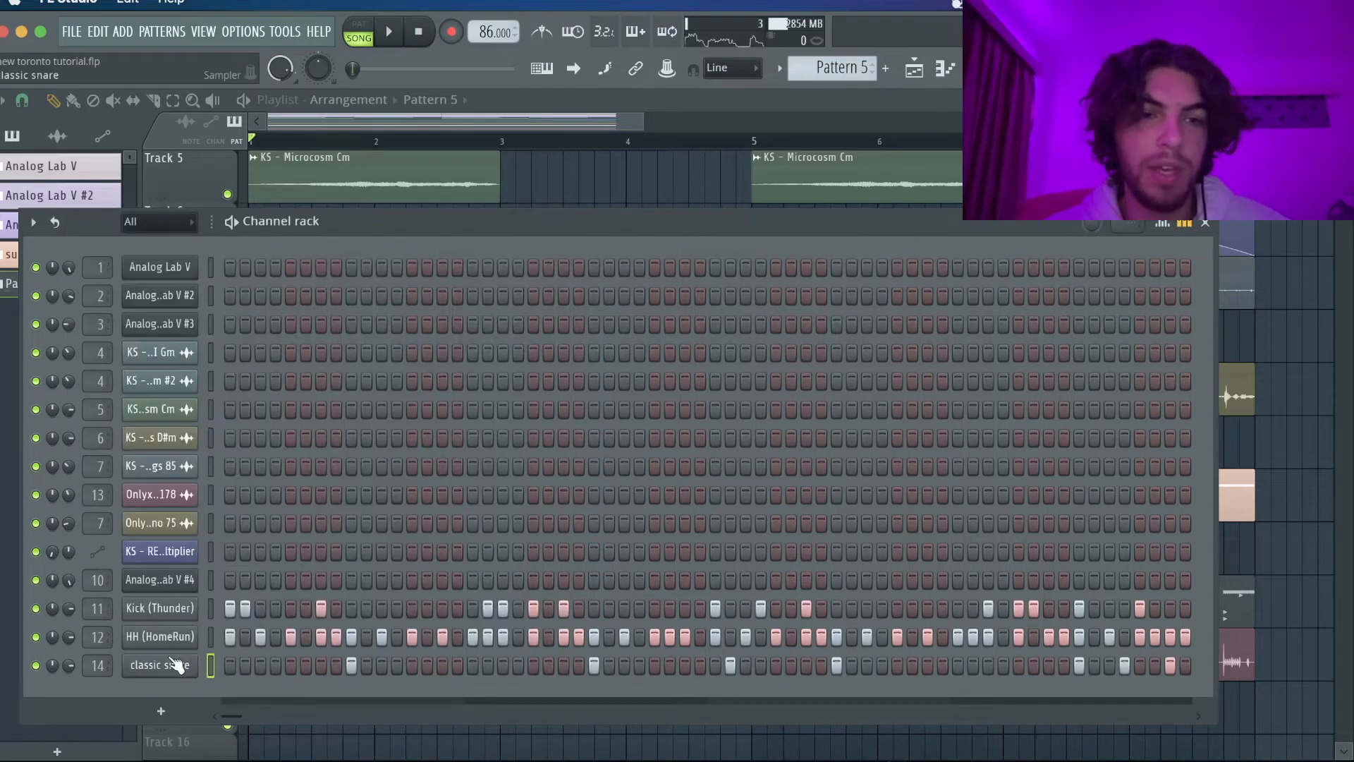
right_click(165, 668)
left_click(266, 495)
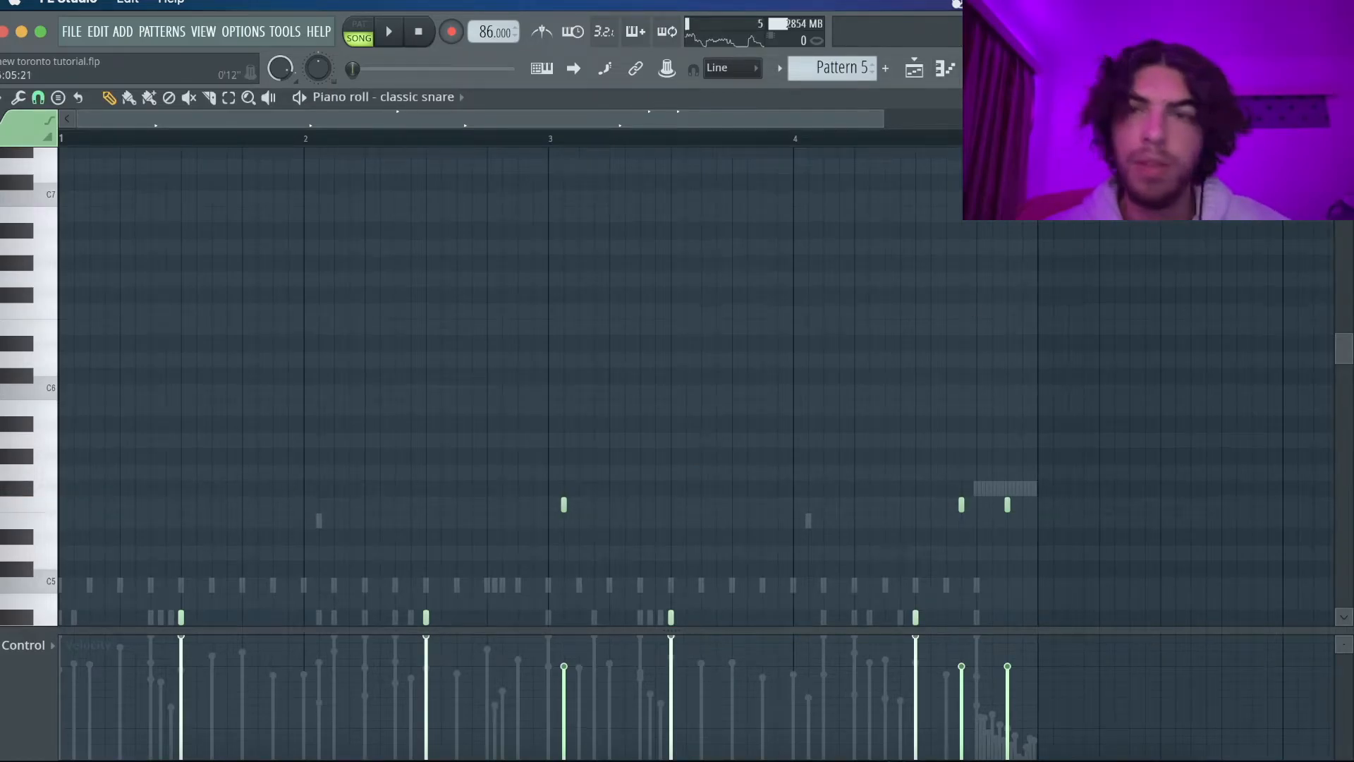
key("Escape")
Step: Mute the Kick (Thunder) channel and open the HH (HomeRun) channel's notes in the piano roll
left_click(39, 636)
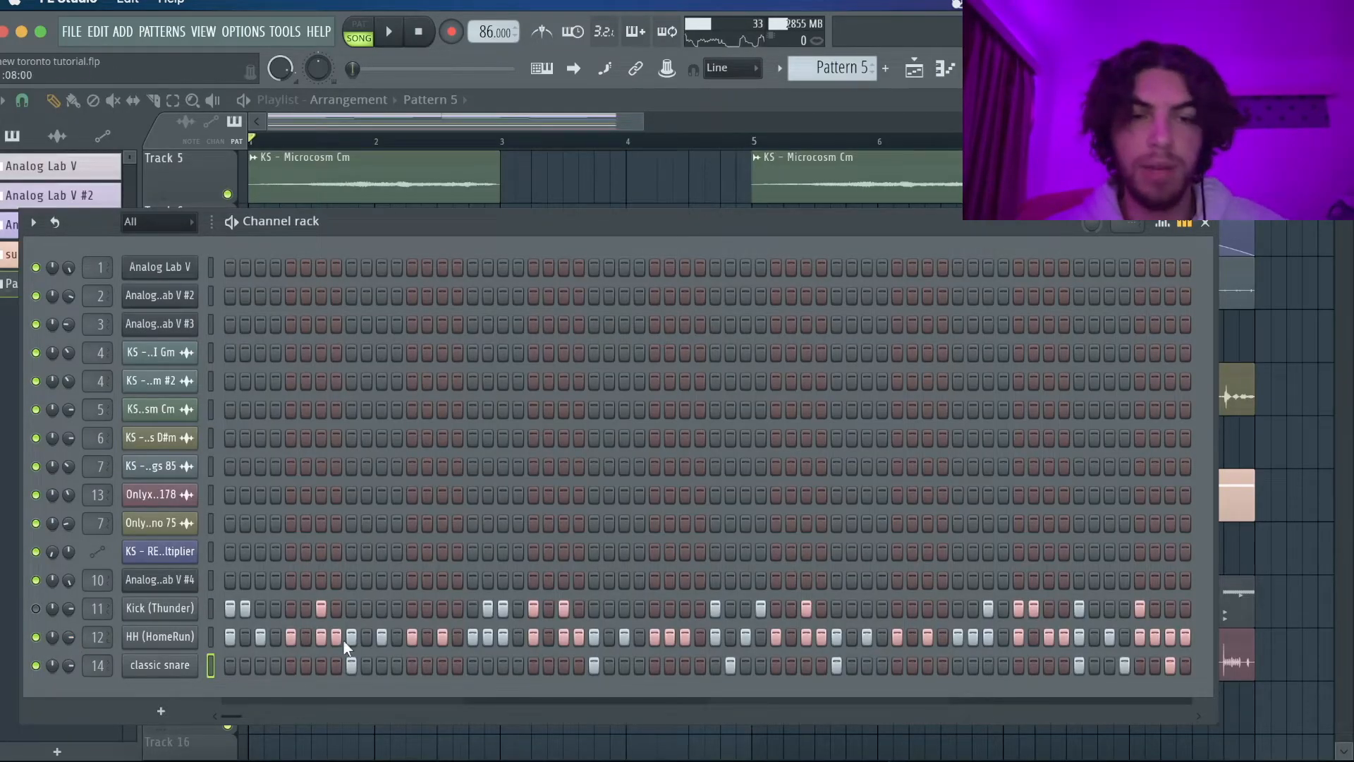
right_click(172, 663)
left_click(273, 491)
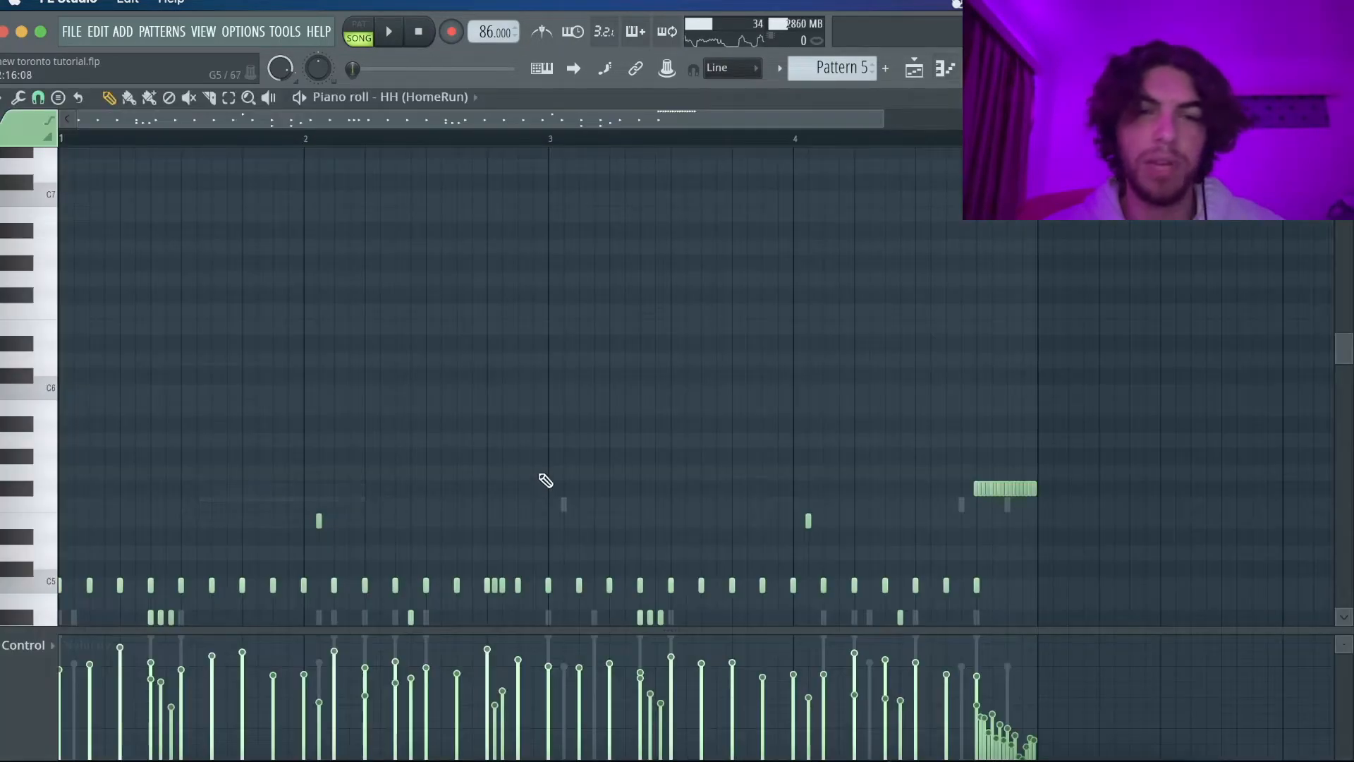
Step: Examine the HH (HomeRun) notes in the piano roll, close it and turn the Kick (Thunder) channel back on
scroll(543, 478, "down", 2)
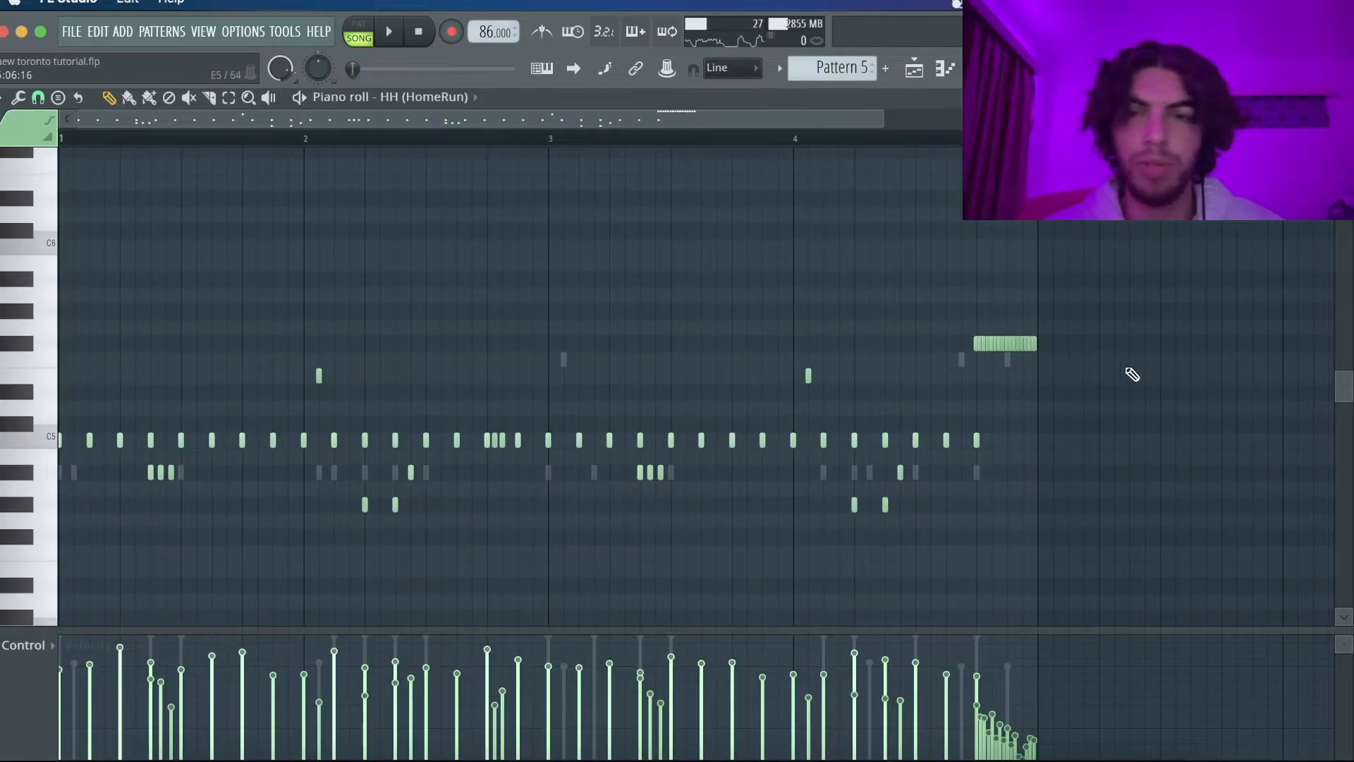
left_click(1344, 98)
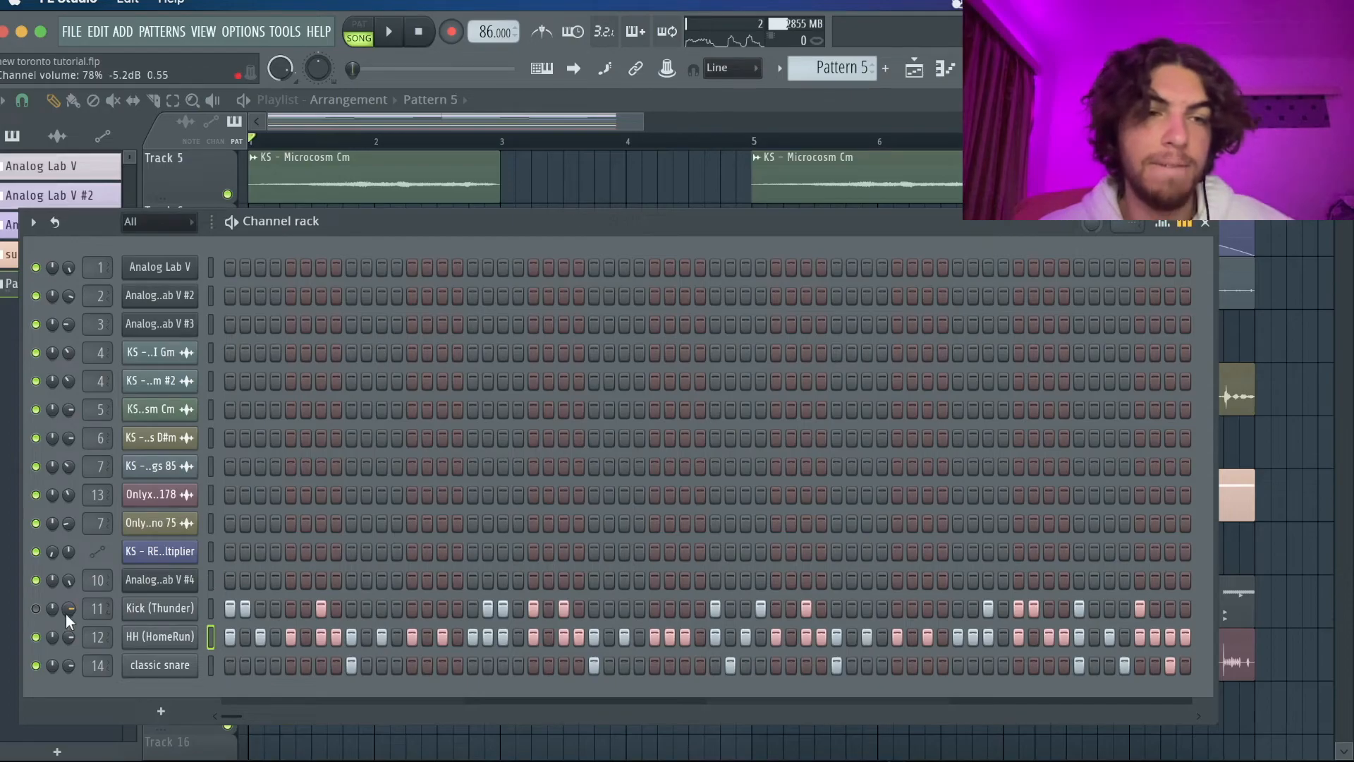
left_click(37, 609)
Step: Show the Kick (Thunder) channel's graph editor to review the velocity of each kick step
right_click(189, 606)
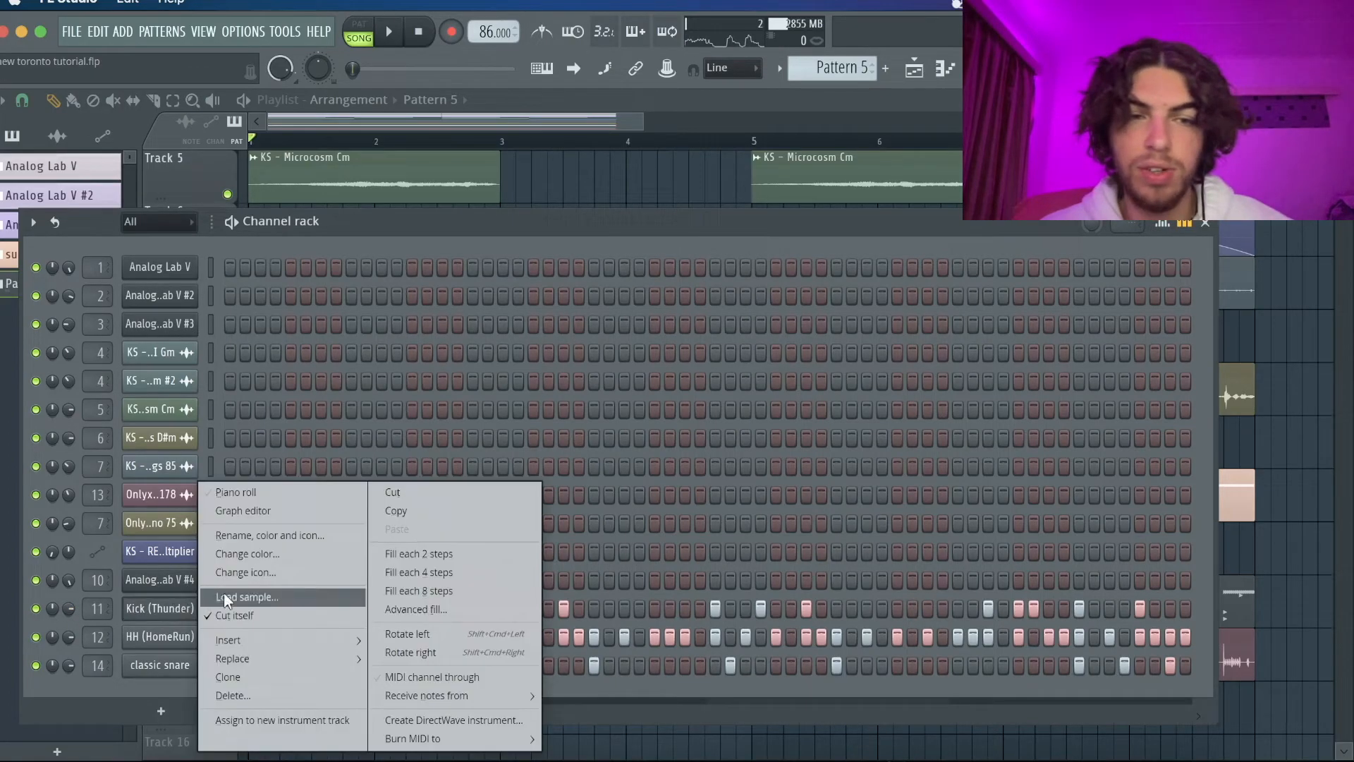
left_click(254, 510)
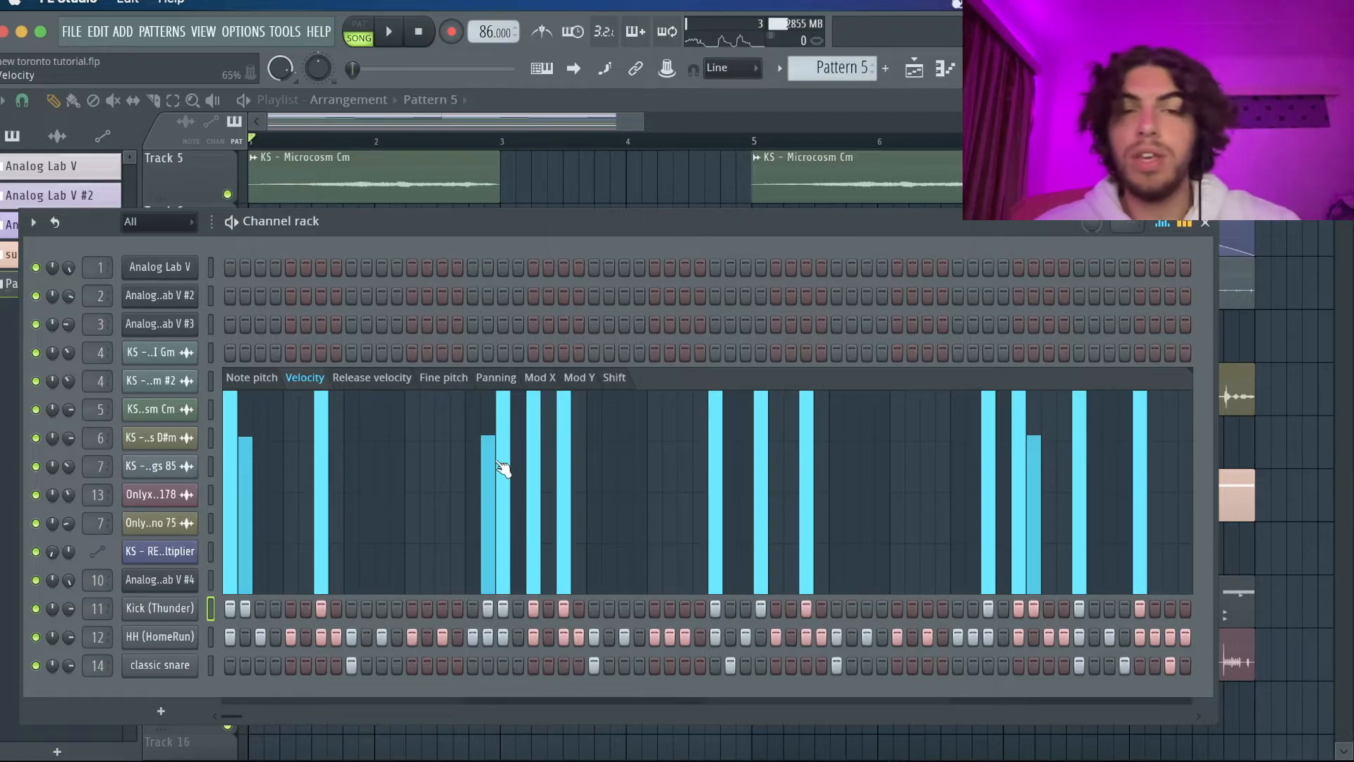
scroll(937, 441, "up", 4)
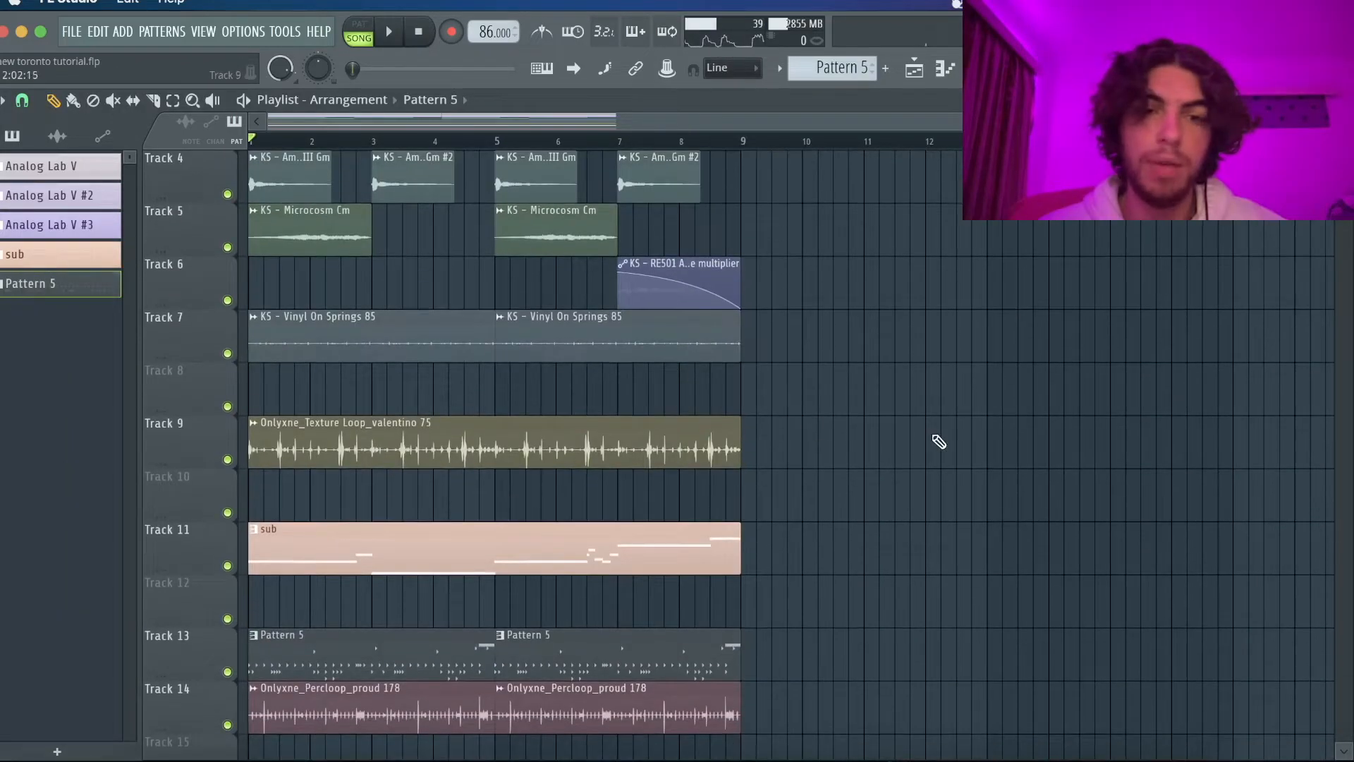
Step: Review the Master track's effect chain in the mixer, inspect its Fresh Air settings, and close the plugin and the mixer
key("F9")
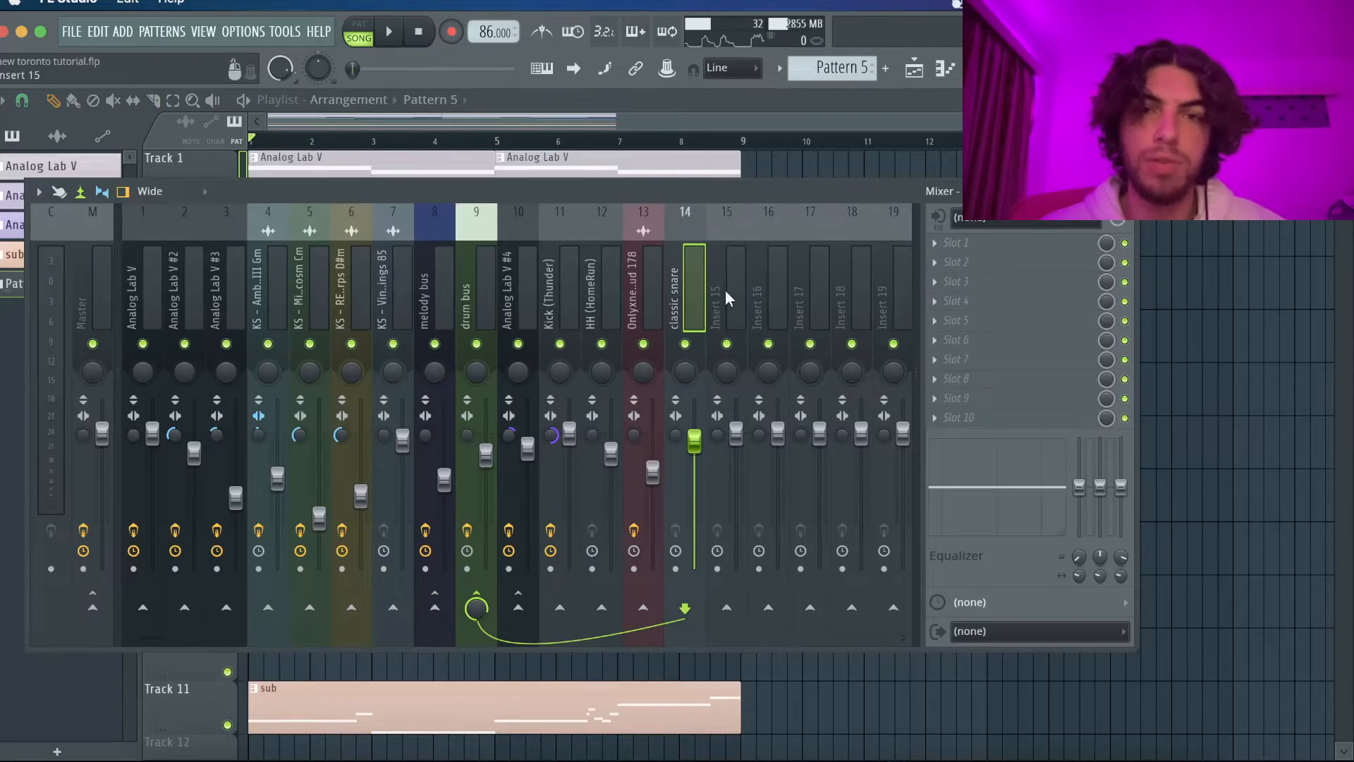
left_click(100, 284)
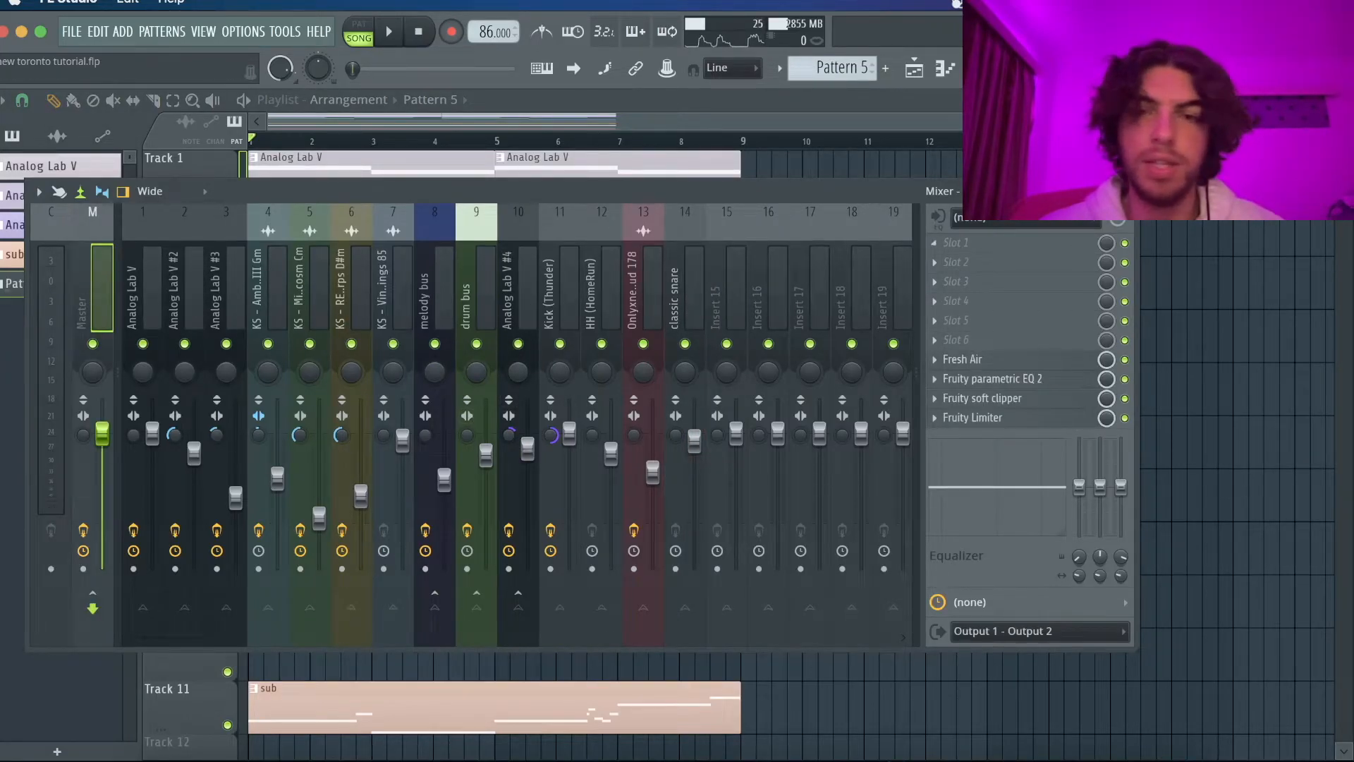
left_click(984, 361)
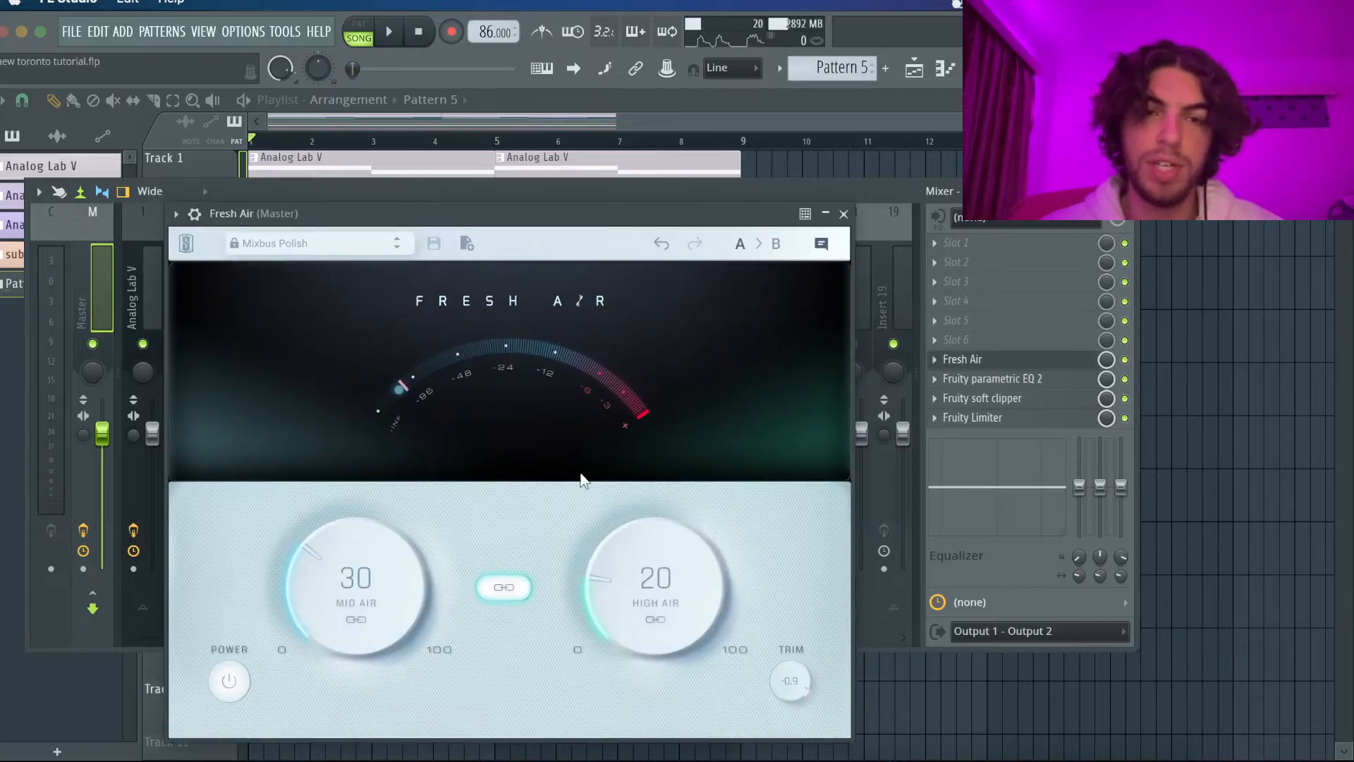
left_click(844, 213)
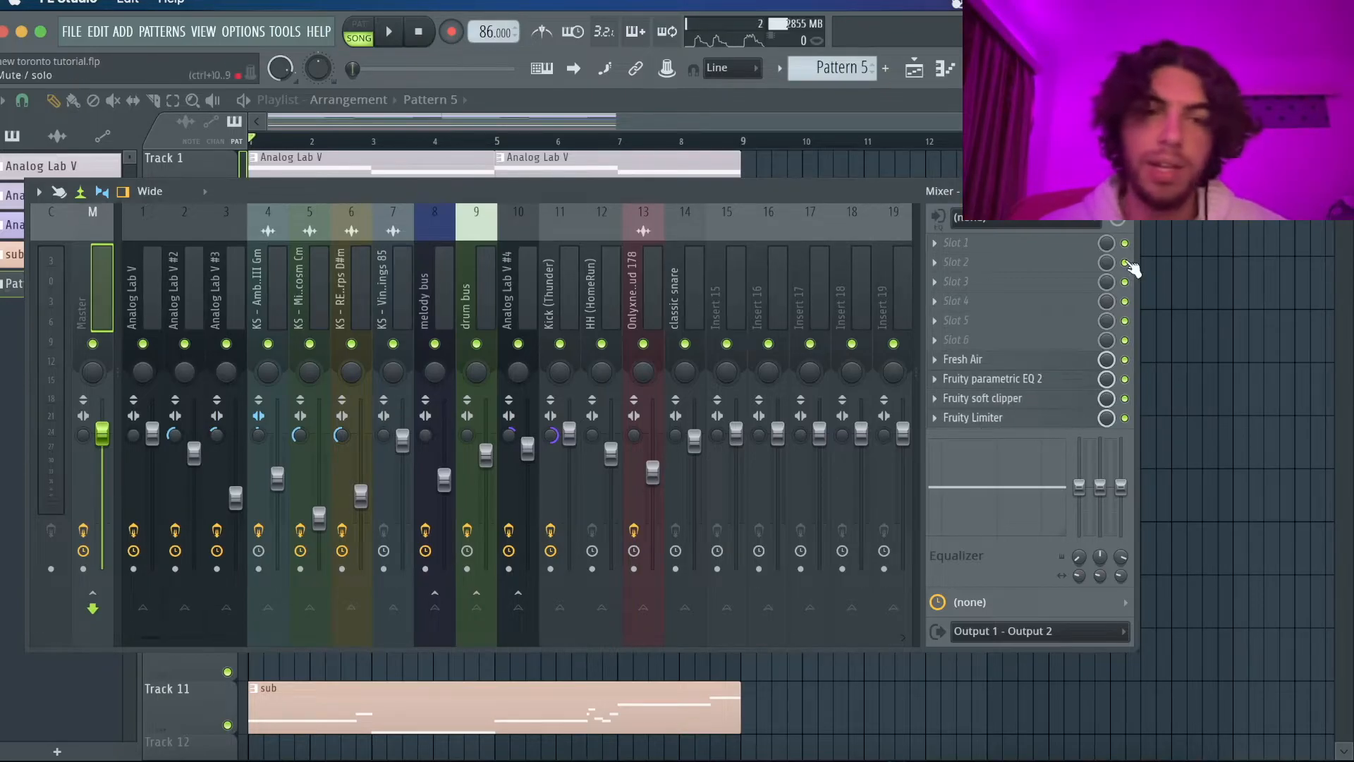
left_click(1125, 191)
scroll(795, 466, "down", 1)
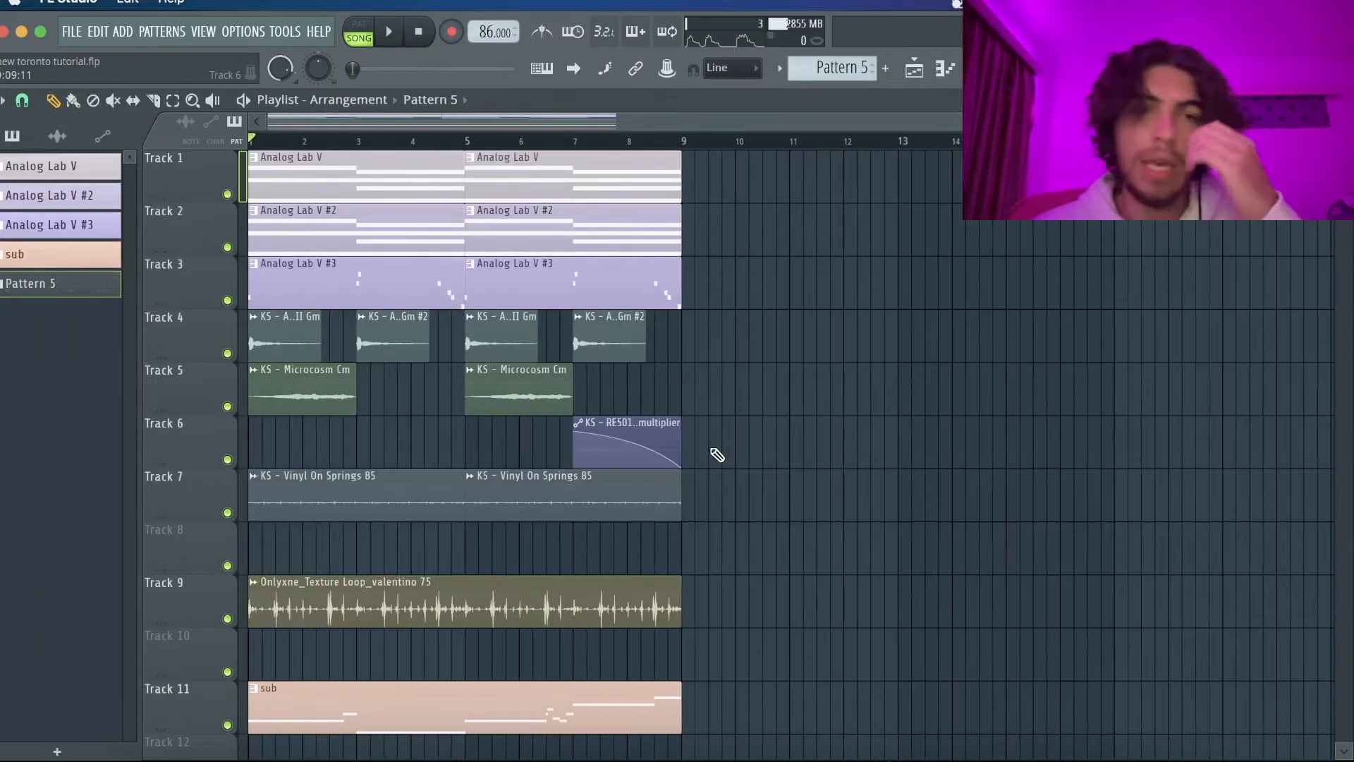
scroll(713, 460, "down", 5)
scroll(713, 460, "up", 5)
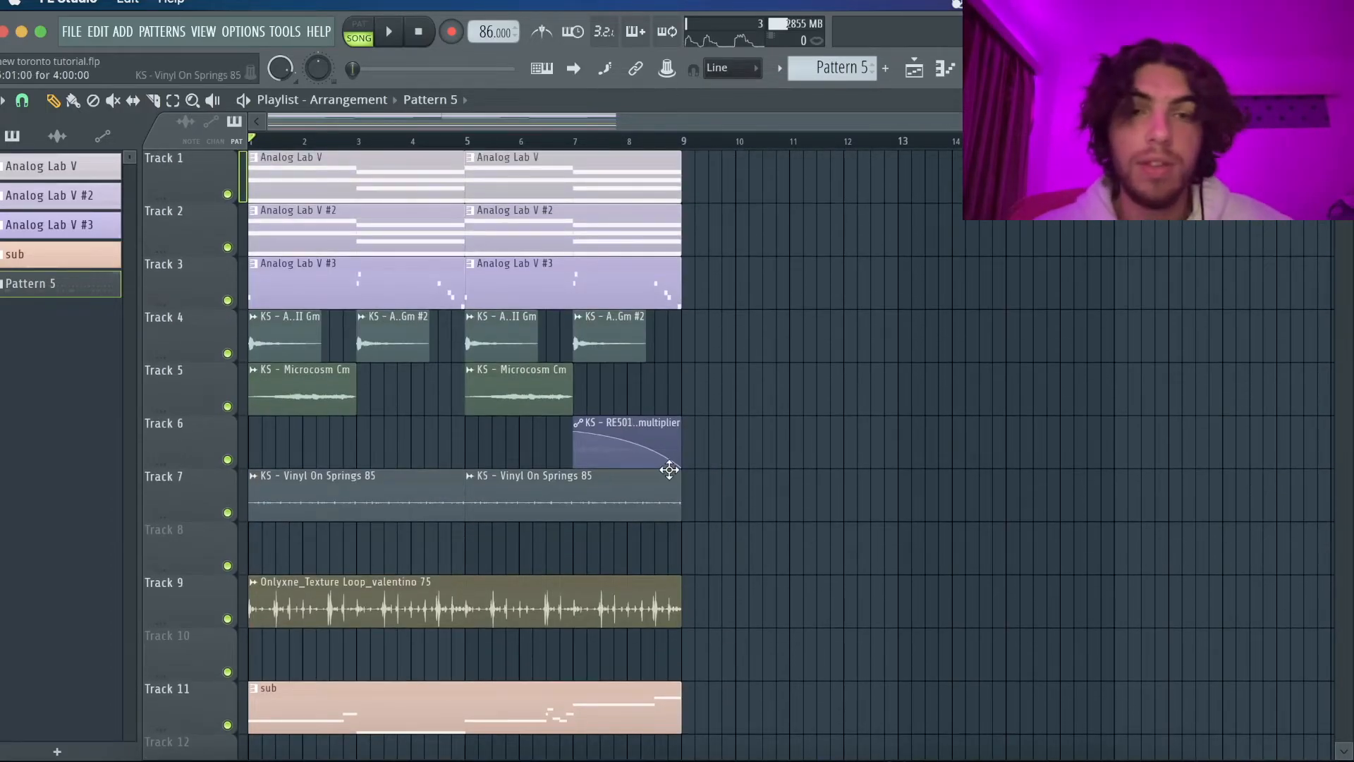
scroll(765, 469, "up", 2)
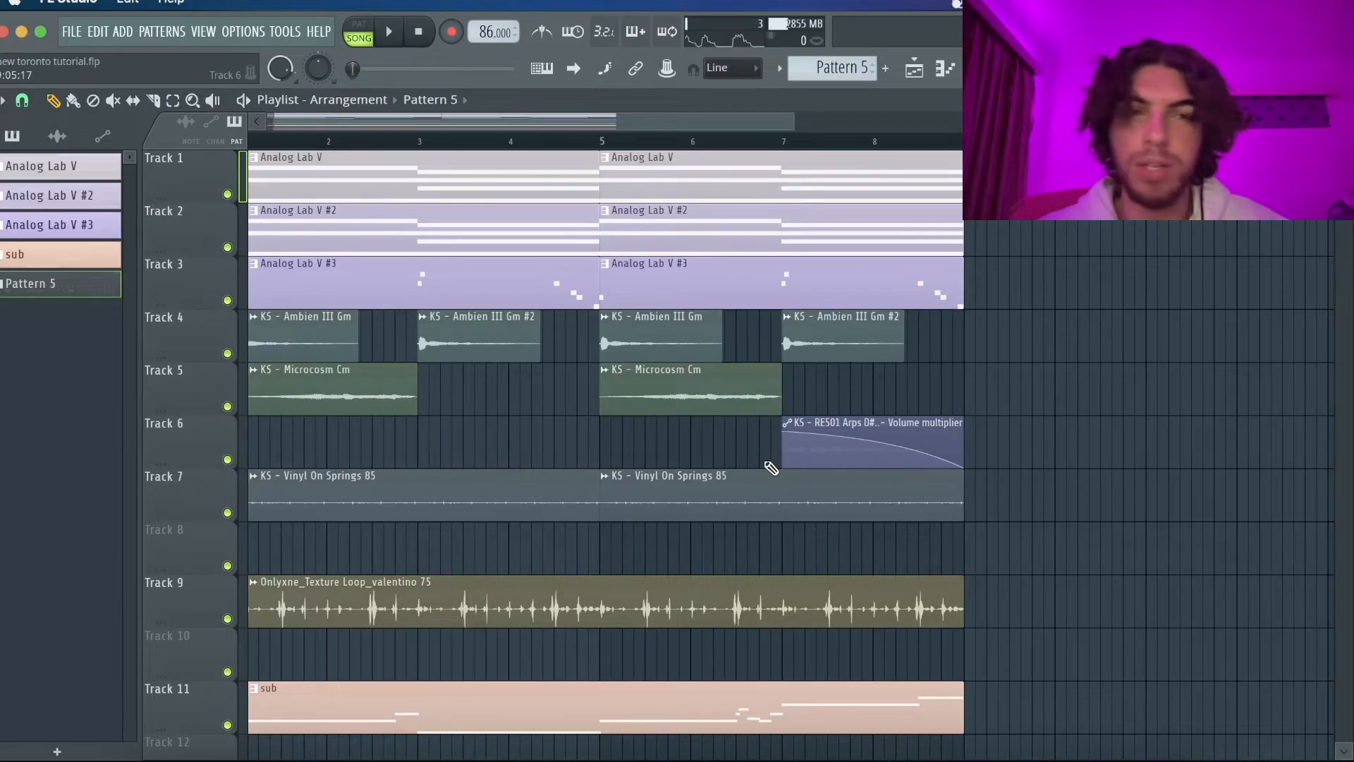
scroll(770, 468, "down", 4)
scroll(770, 469, "up", 4)
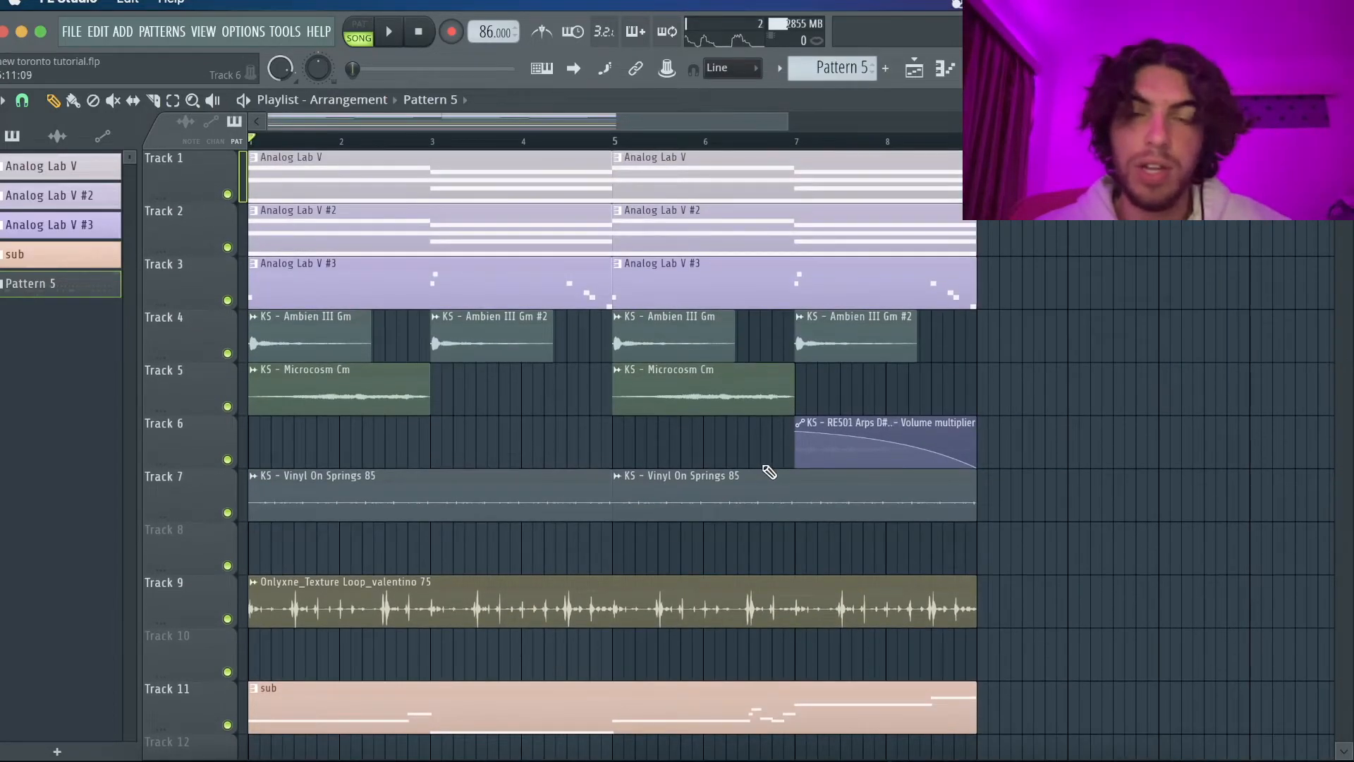